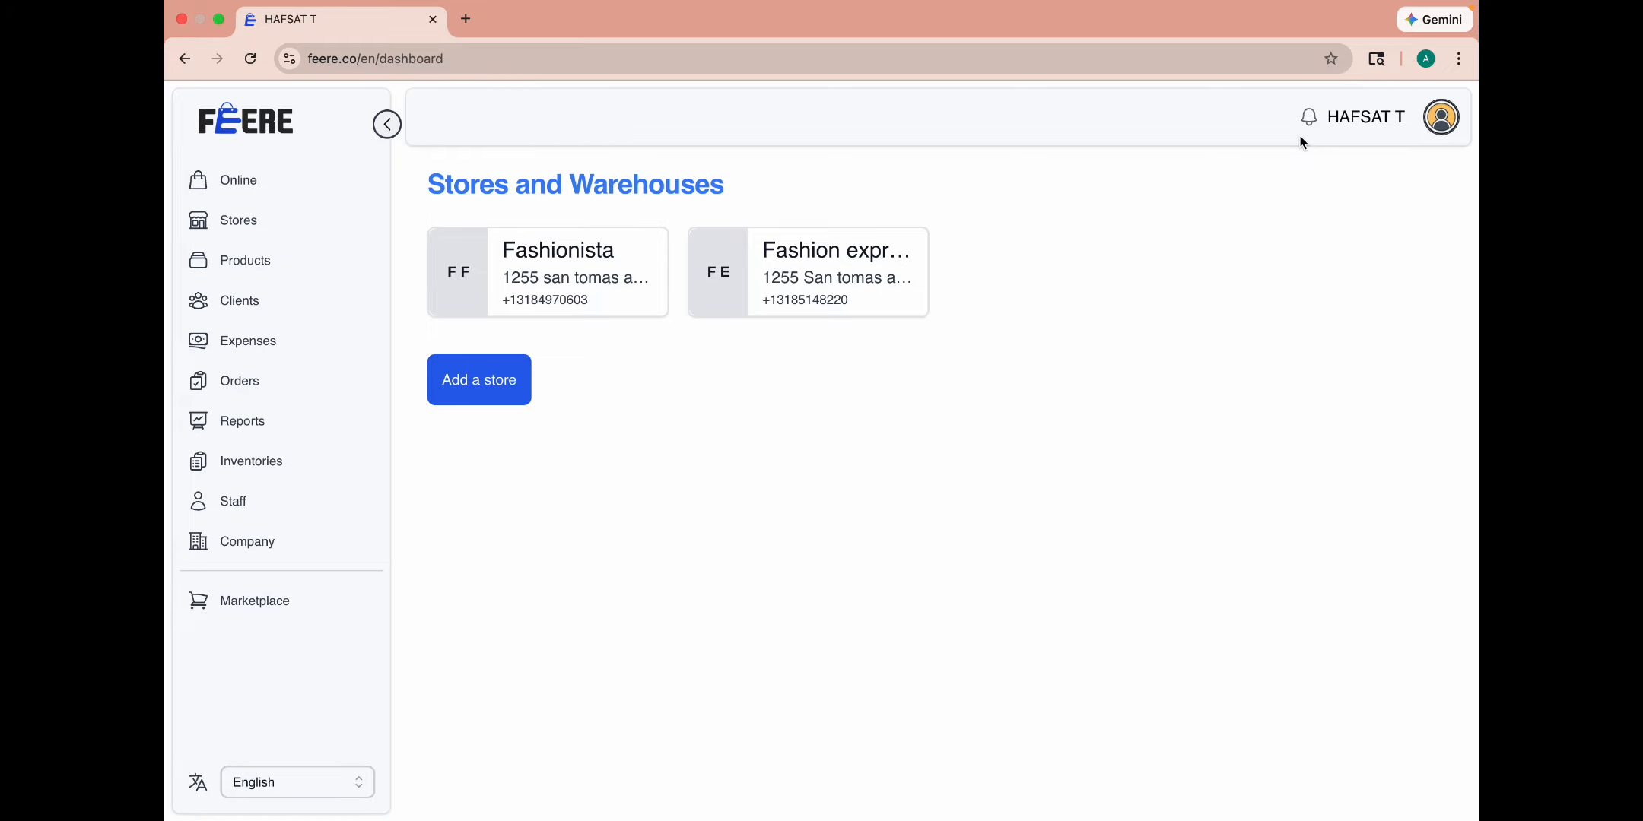
Step: Continue sales on the Fashion express store's open cash register and open its Sales and Returns list
click(836, 299)
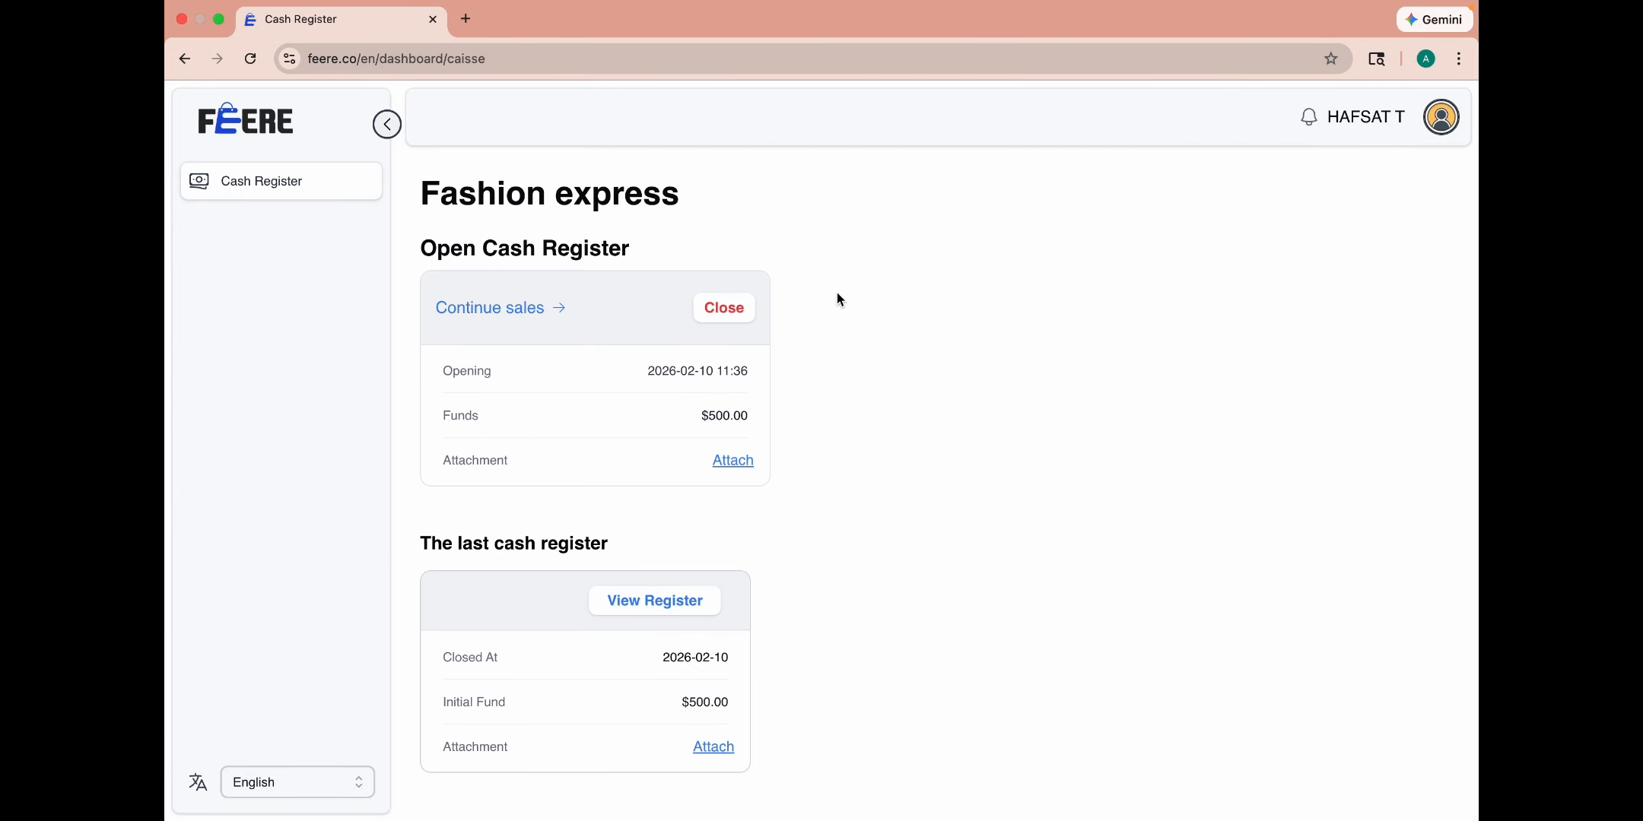
click(532, 311)
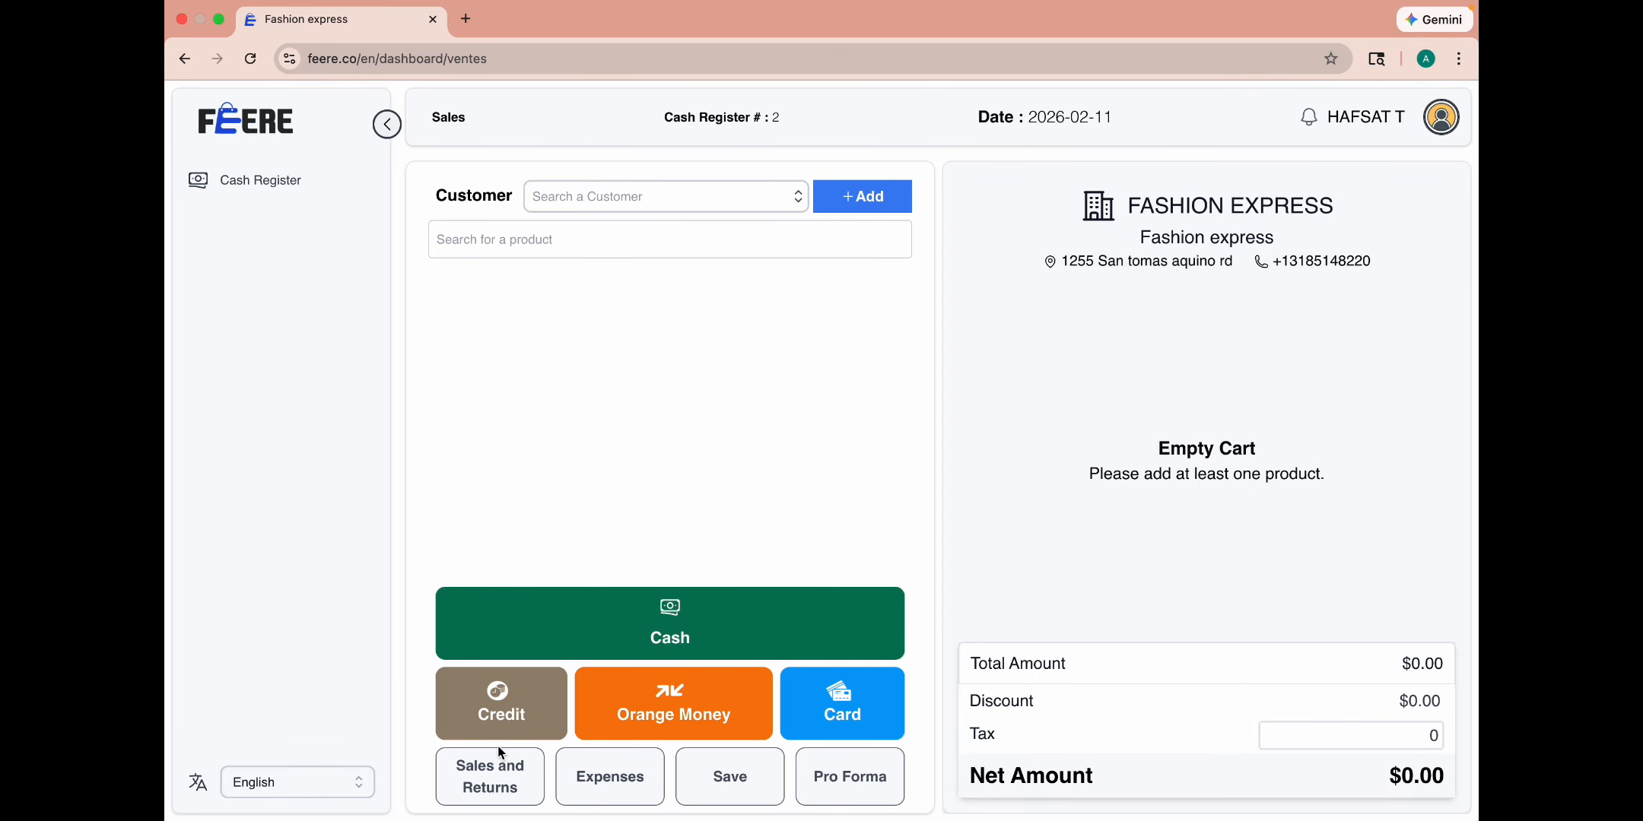
click(491, 785)
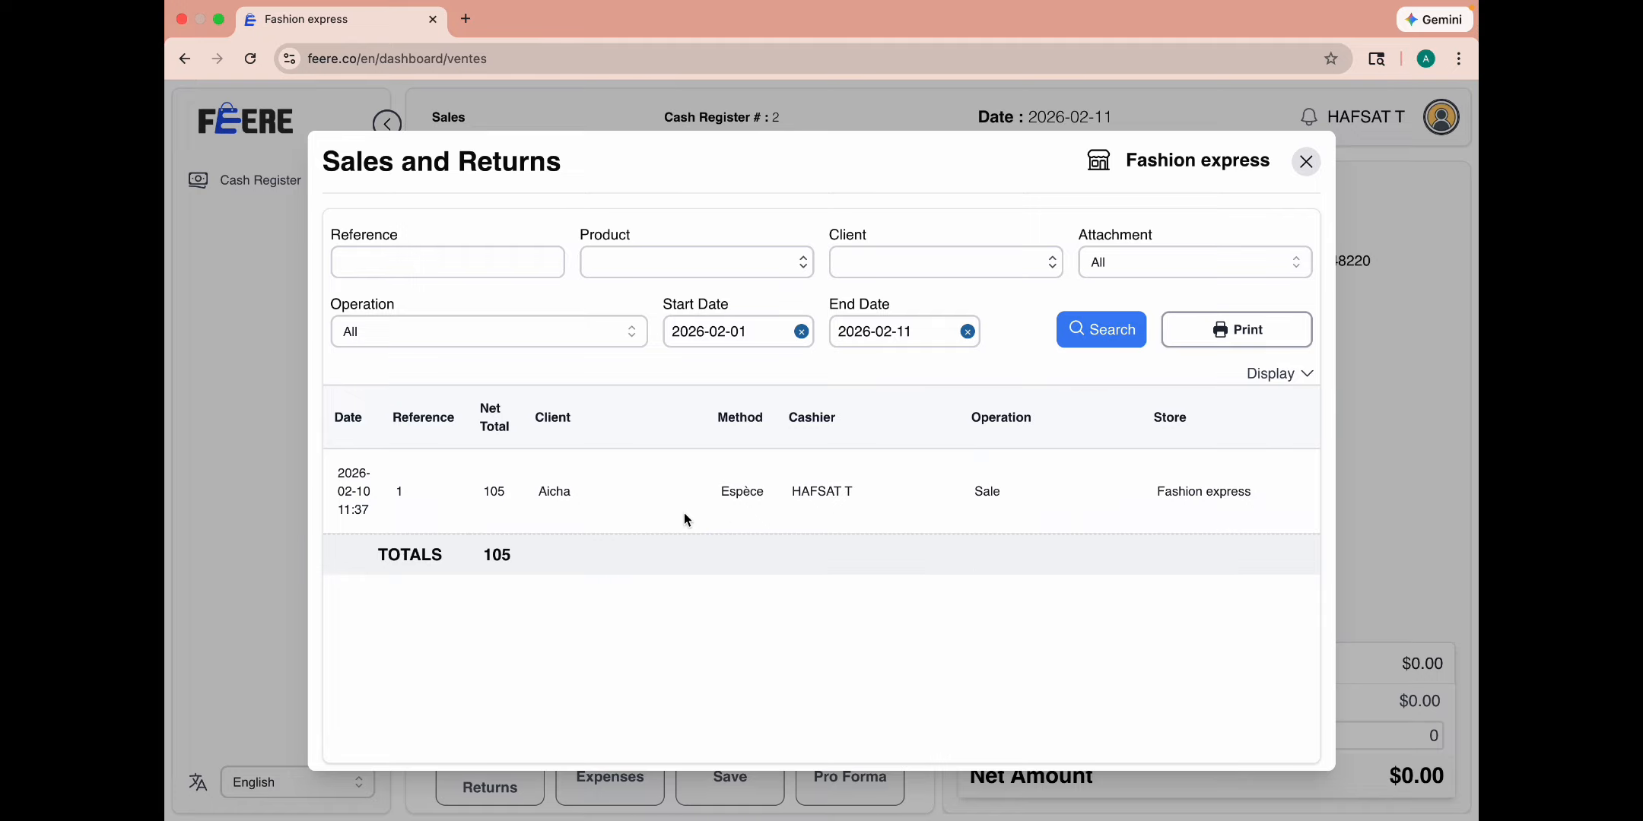
scroll(684, 518, right, 5)
scroll(684, 517, left, 5)
Step: Look through the product filter options and set the client filter to the listed sale's client
click(811, 277)
scroll(689, 435, down, 2)
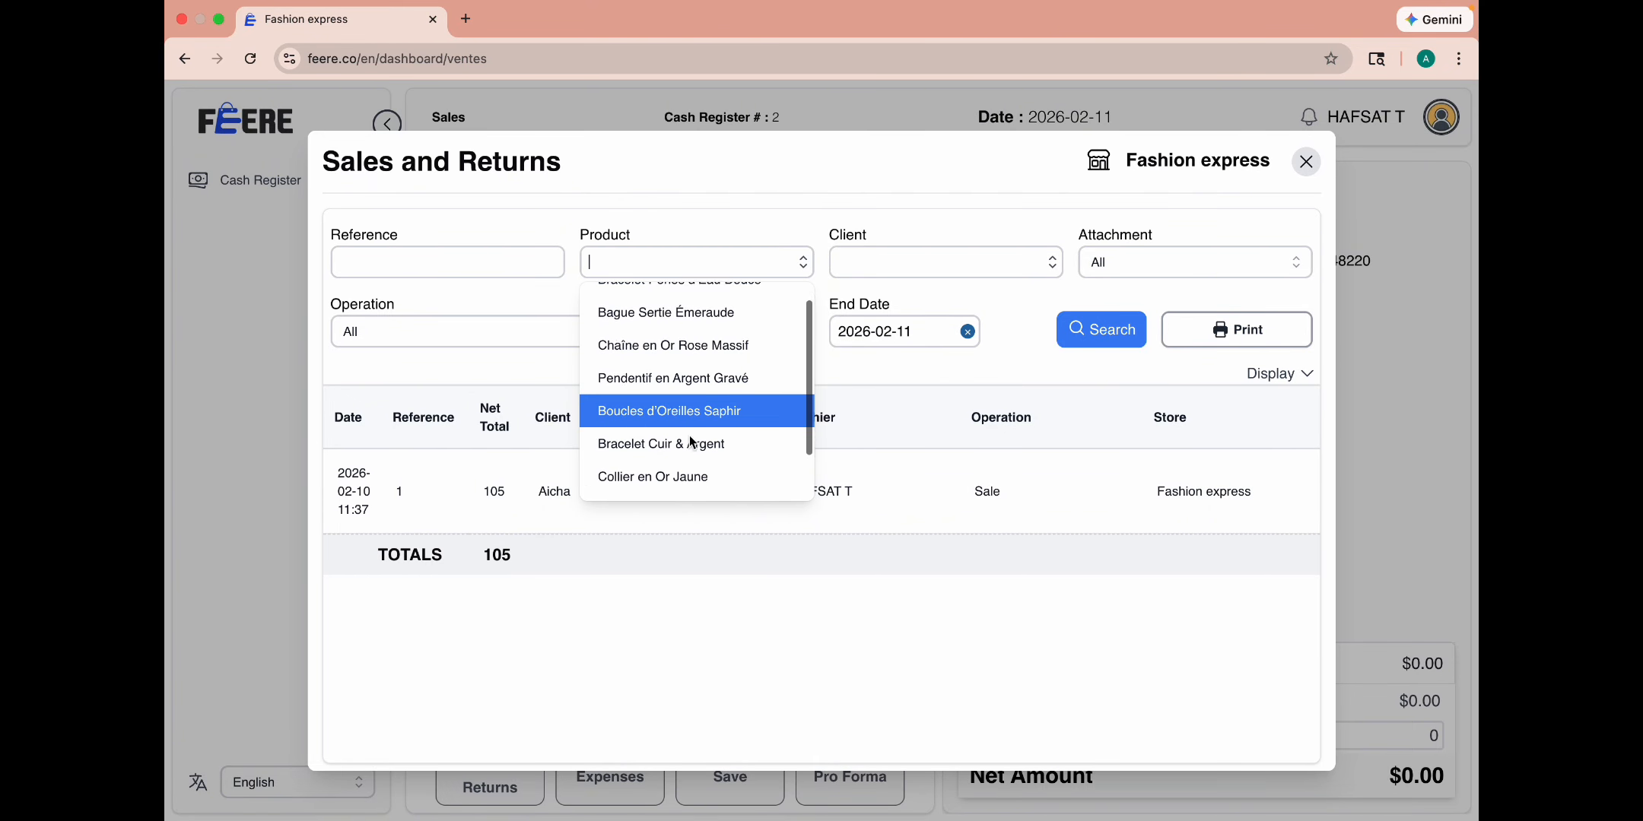
click(758, 225)
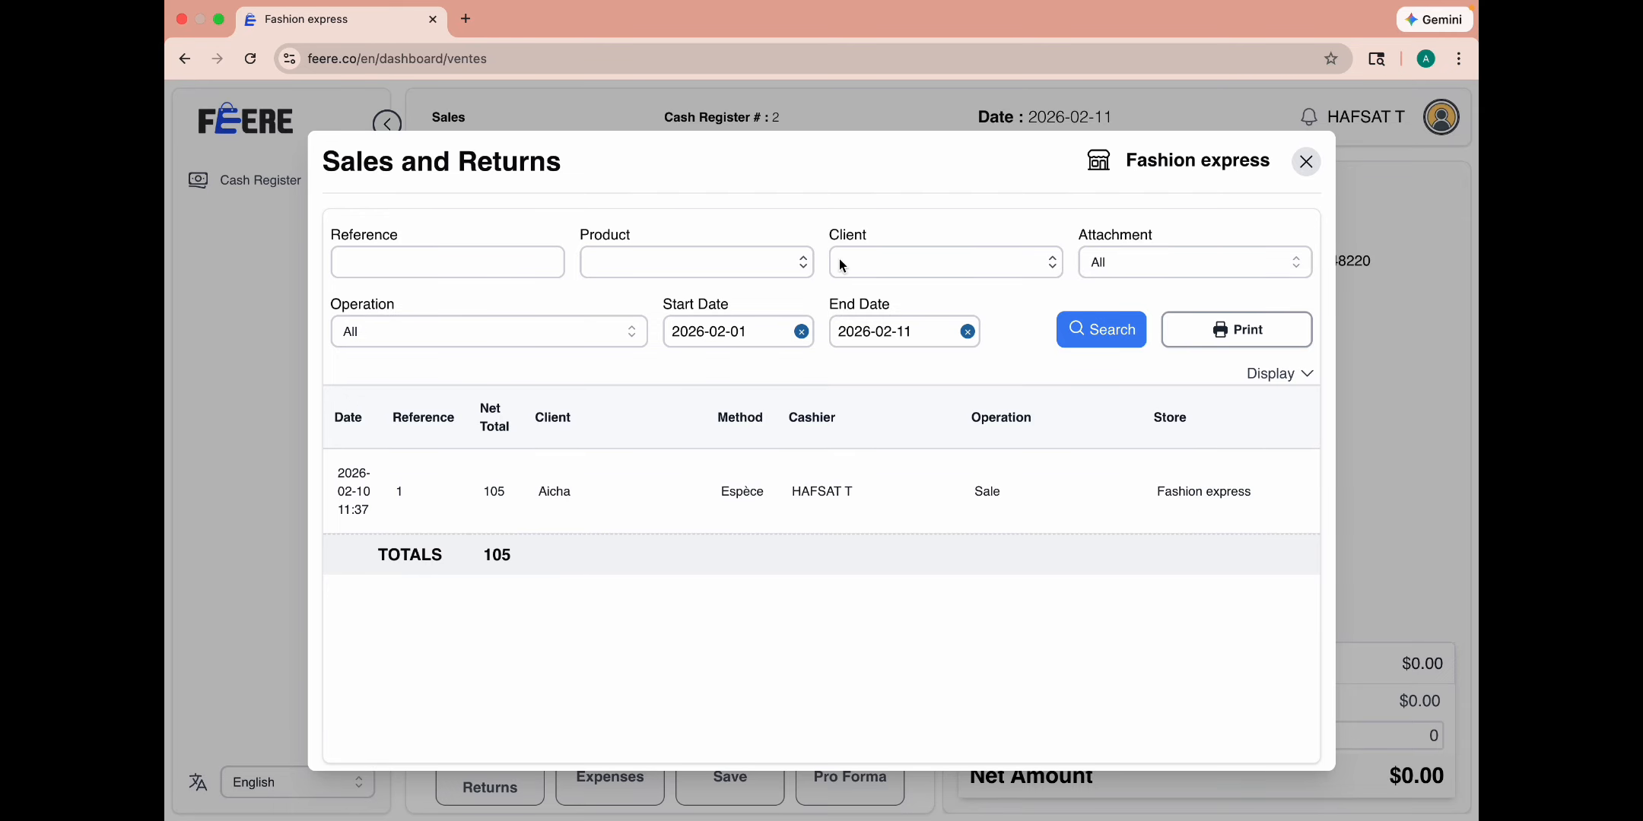
click(1053, 266)
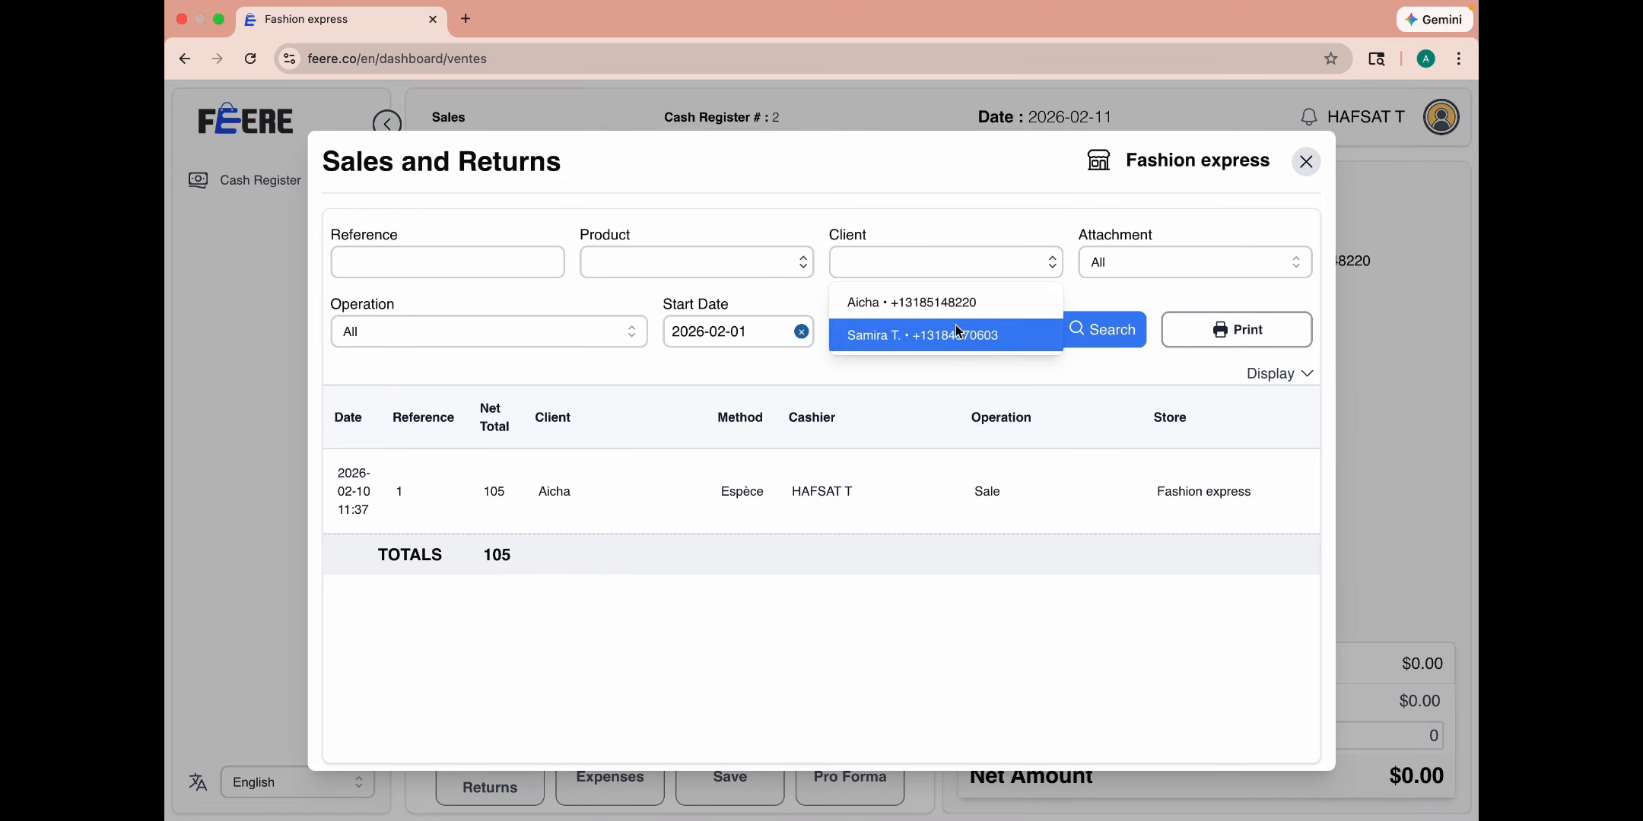
click(947, 303)
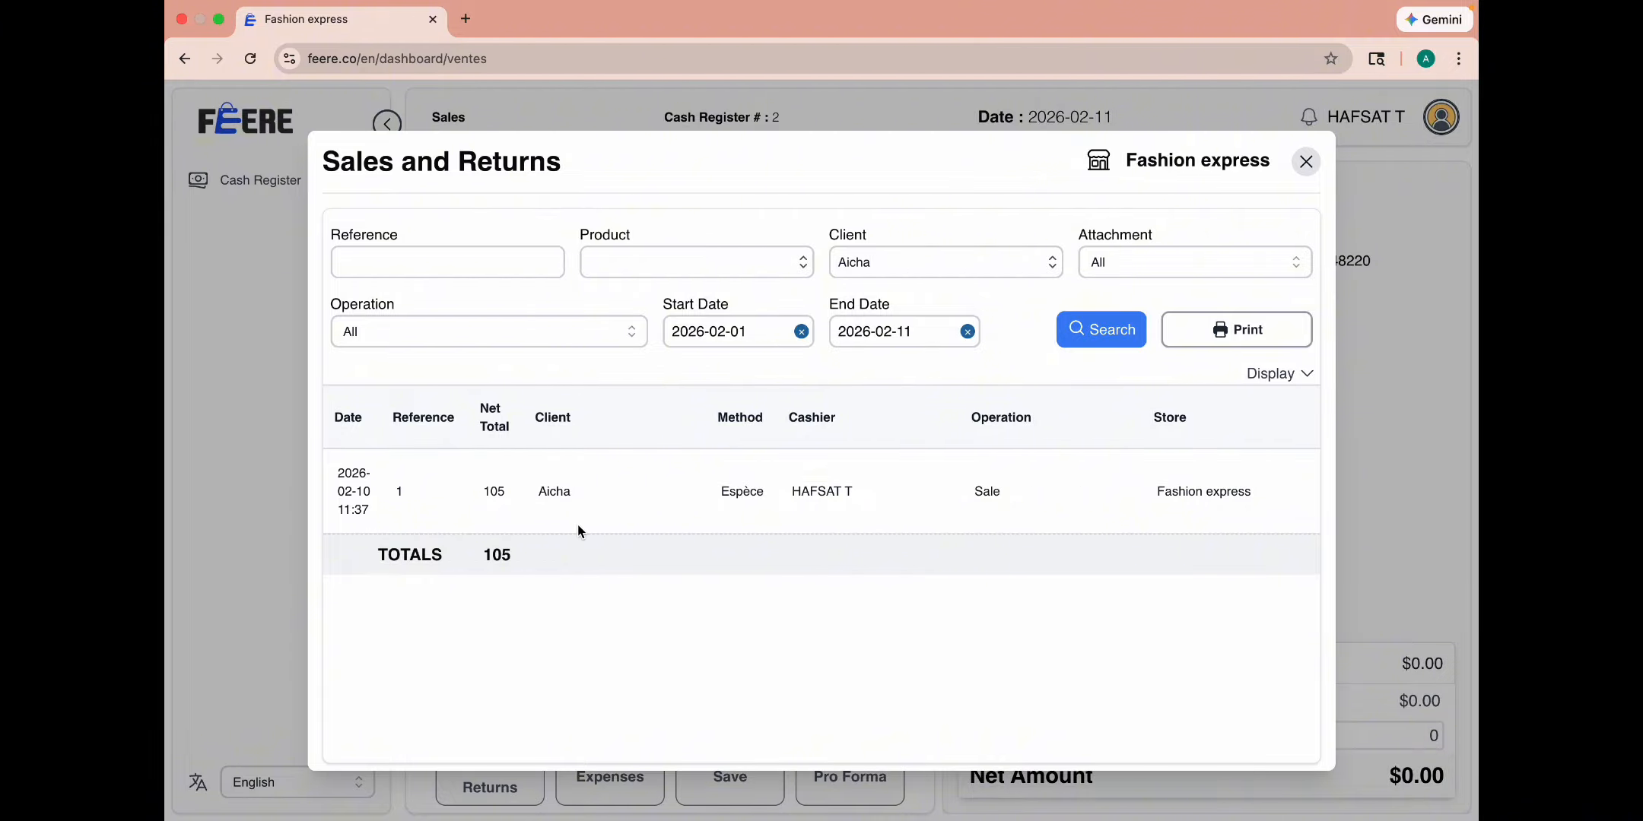
Step: Expand the sale's details to examine its quantity, discount and amount, and collapse them again
scroll(577, 525, right, 5)
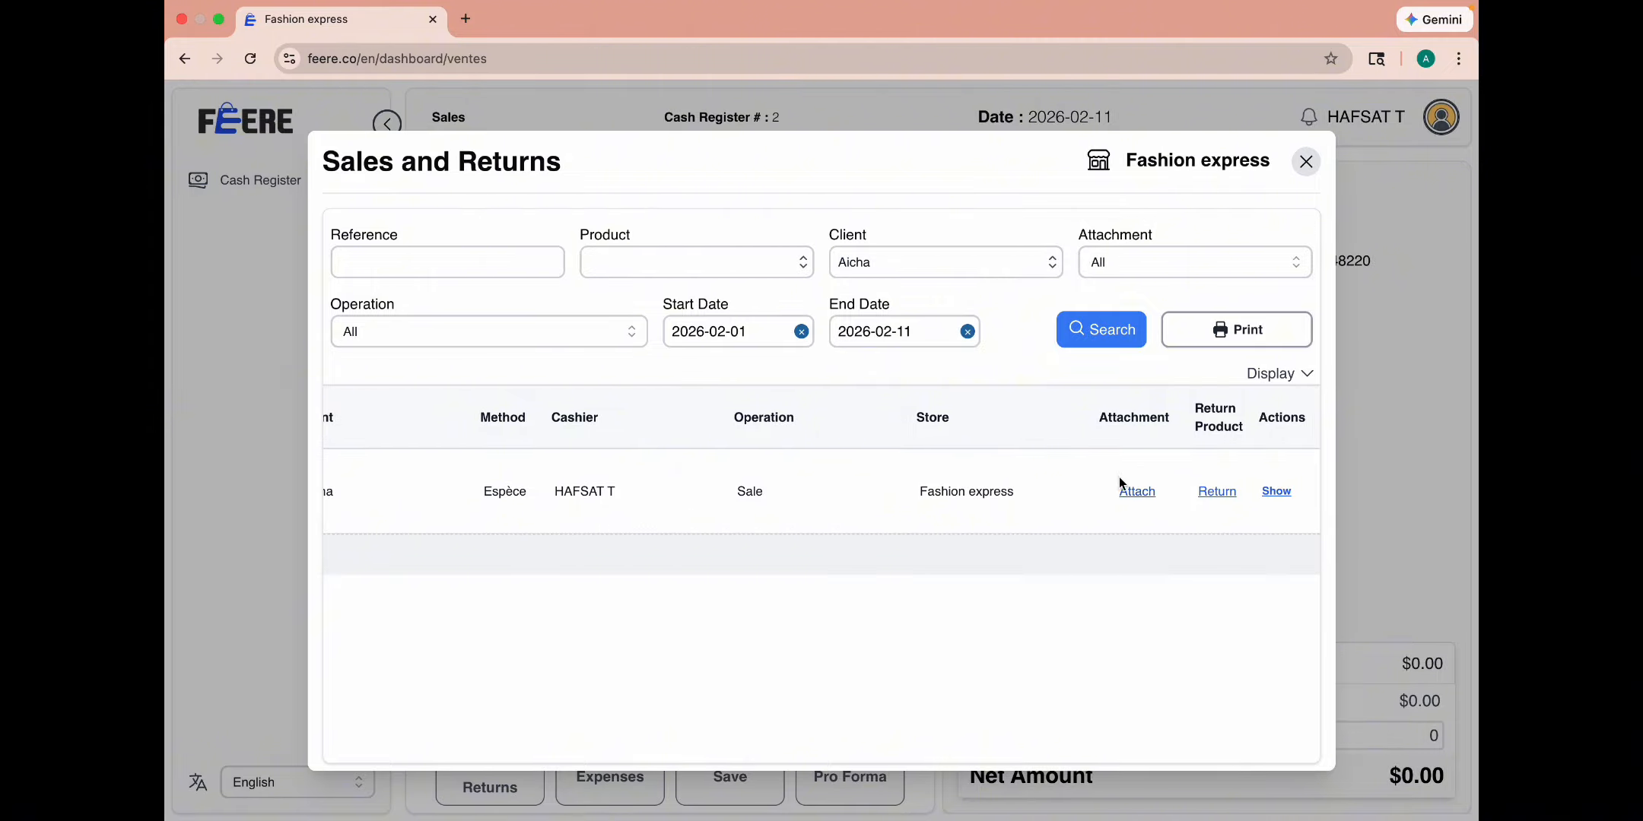
click(1279, 492)
scroll(844, 575, left, 5)
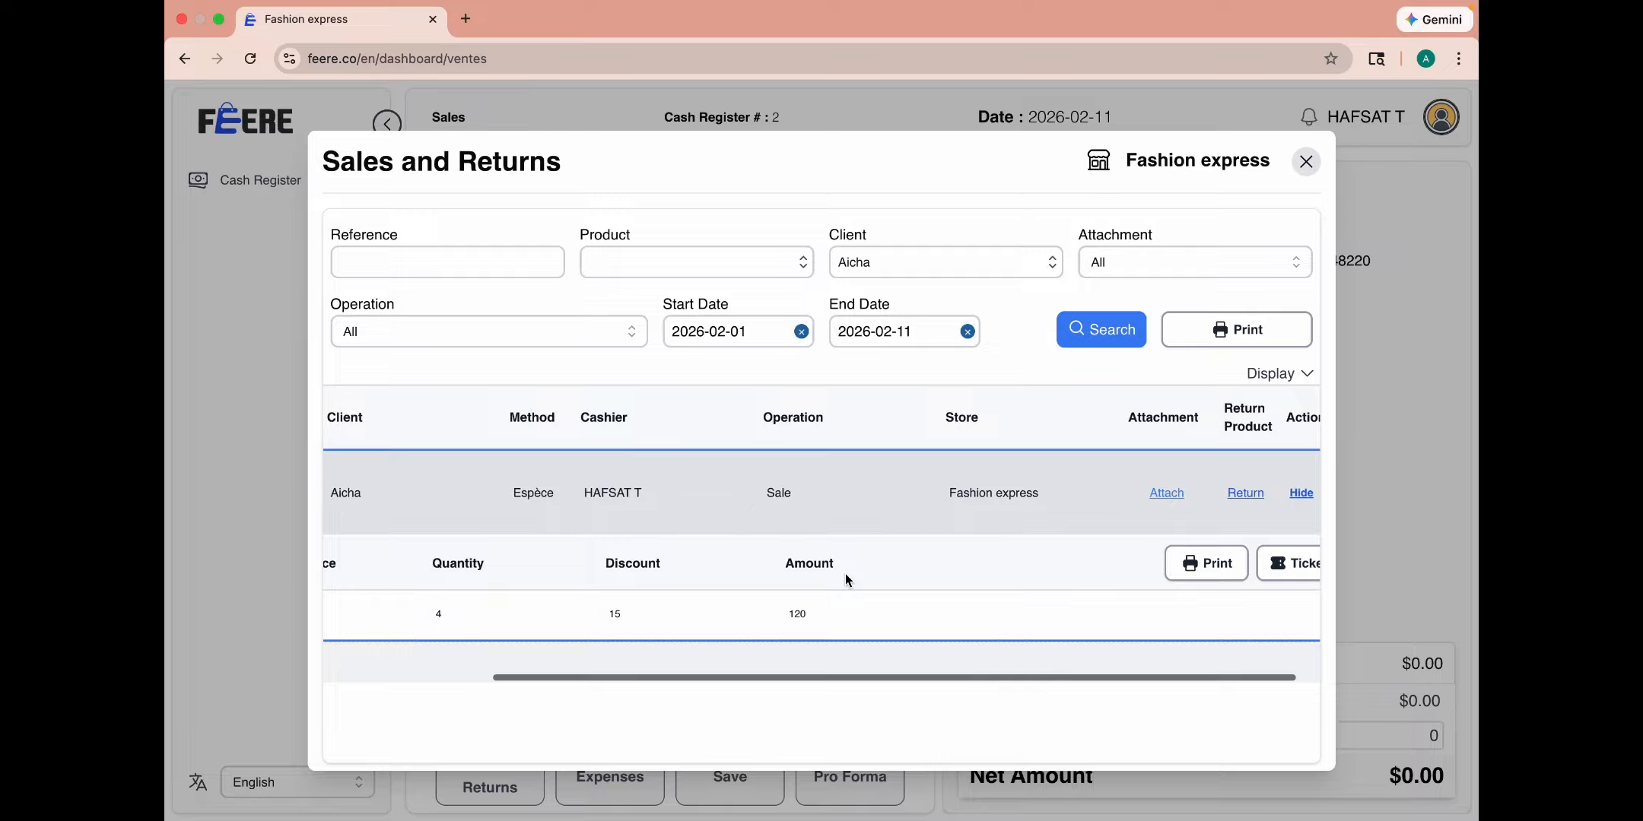
scroll(844, 573, right, 5)
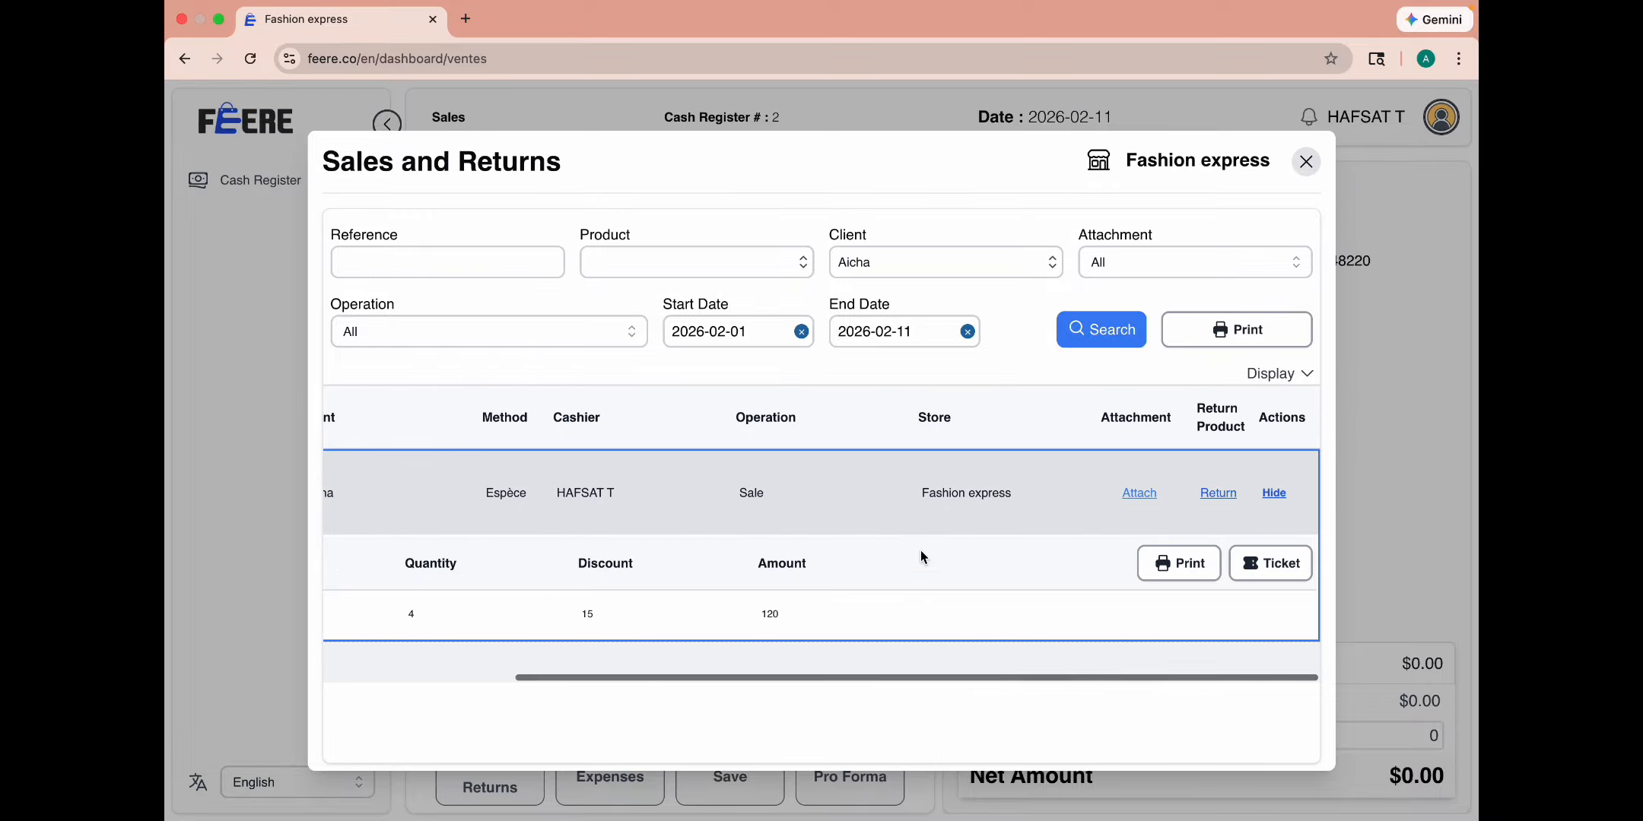
click(1281, 495)
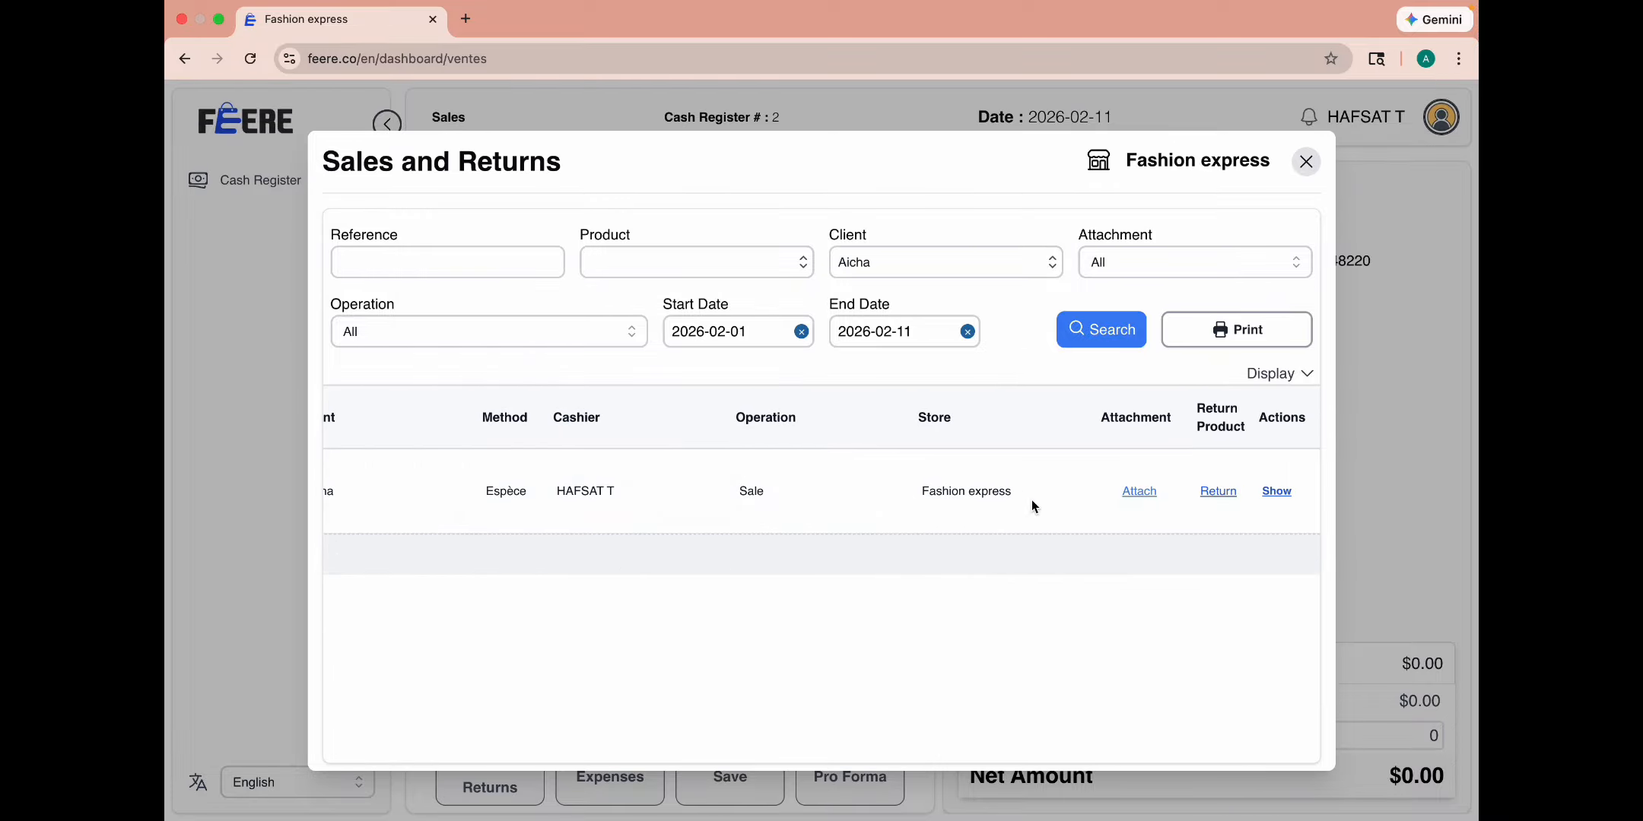
Step: Open the product return form for the listed sale and try editing the client name
click(1219, 493)
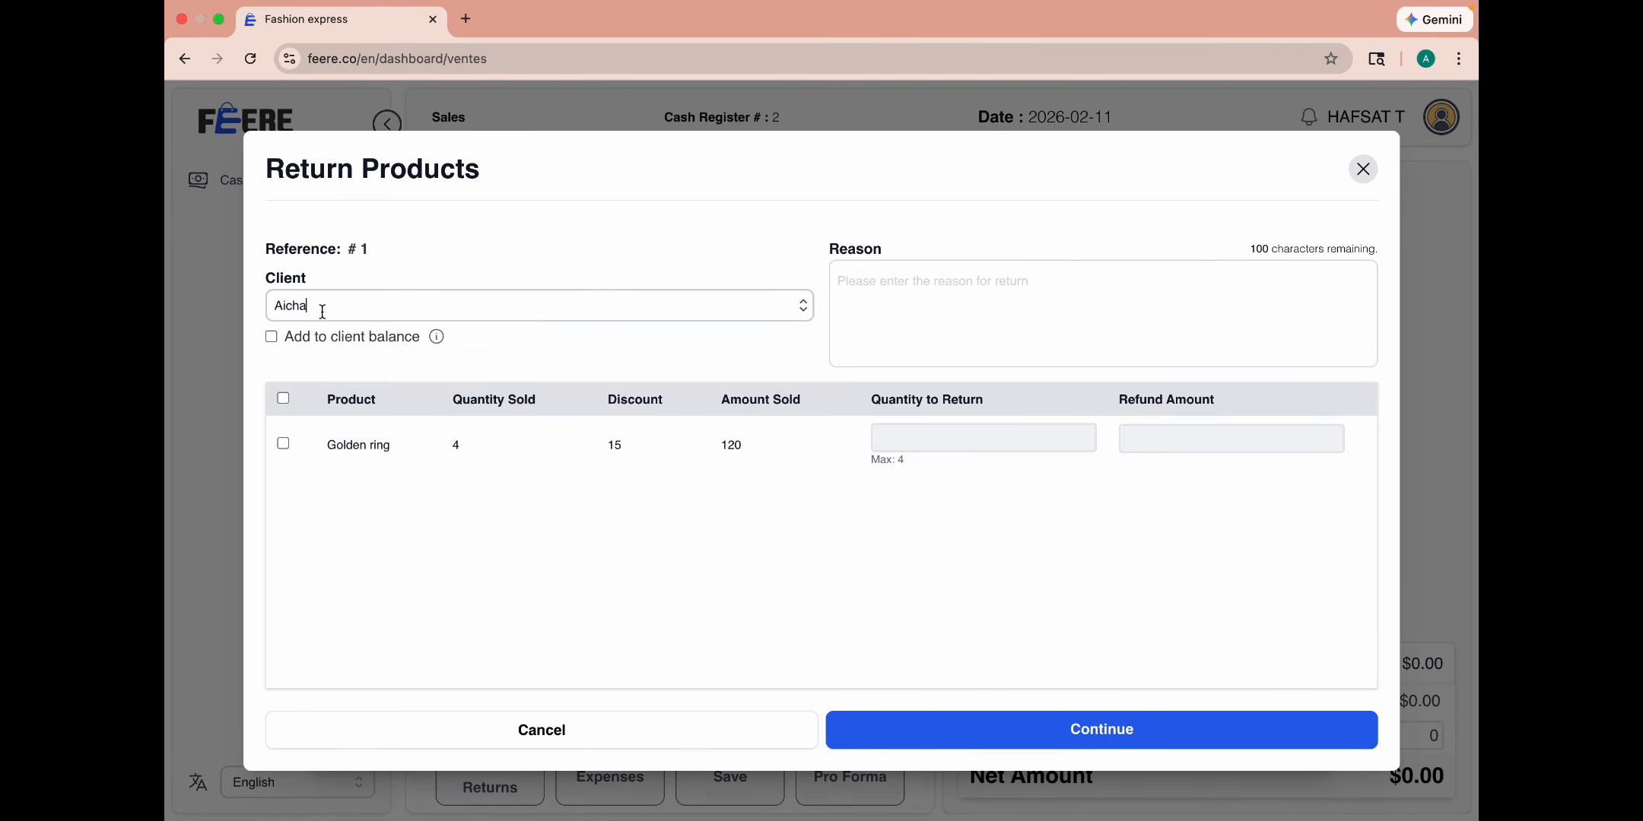
text(tou)
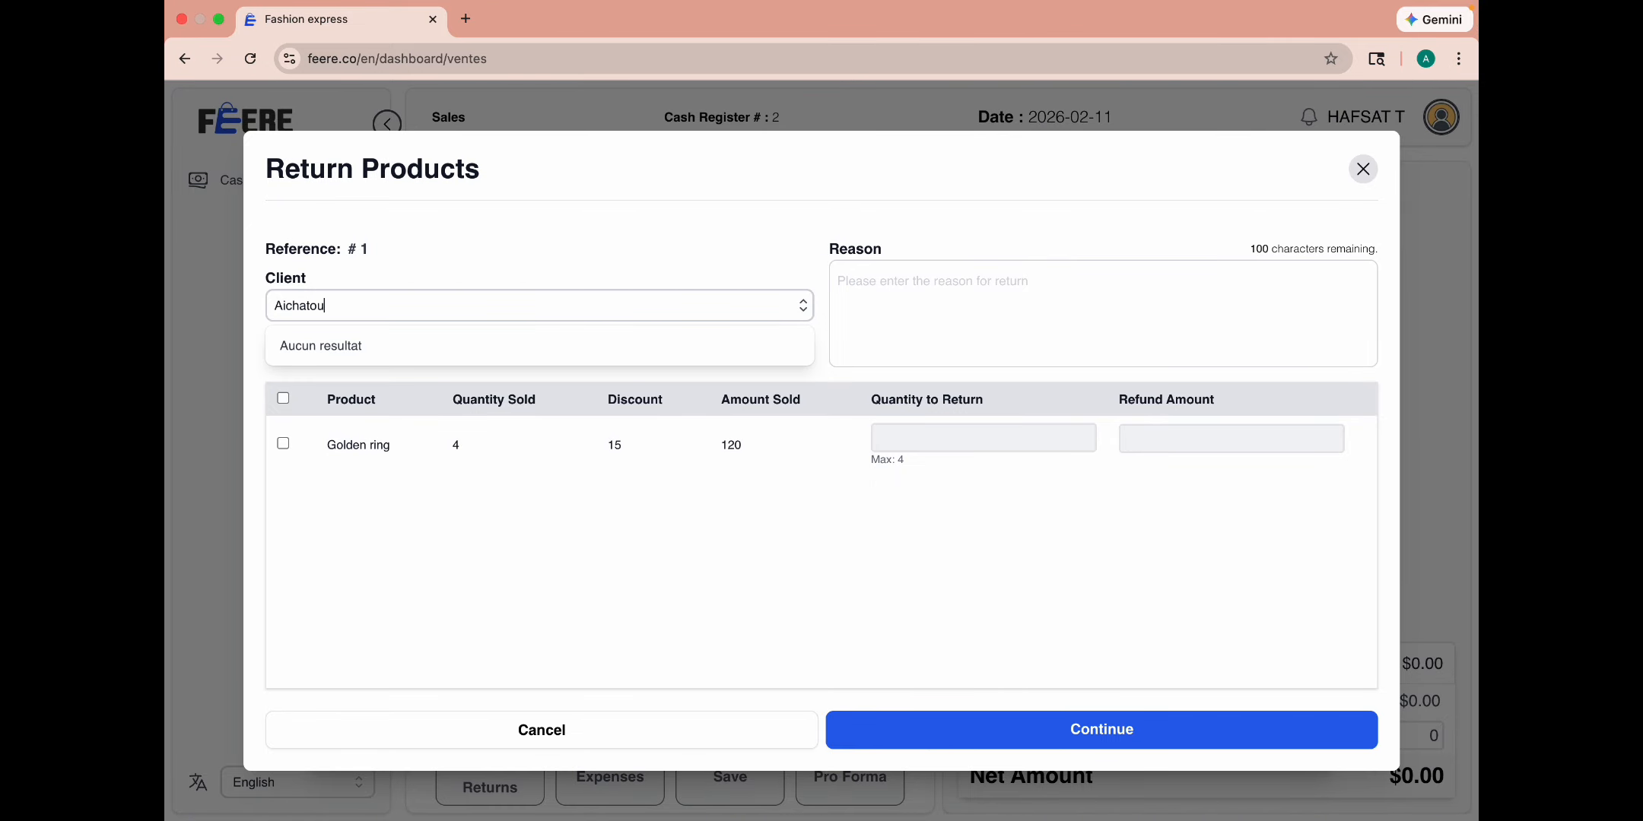
click(360, 309)
click(822, 358)
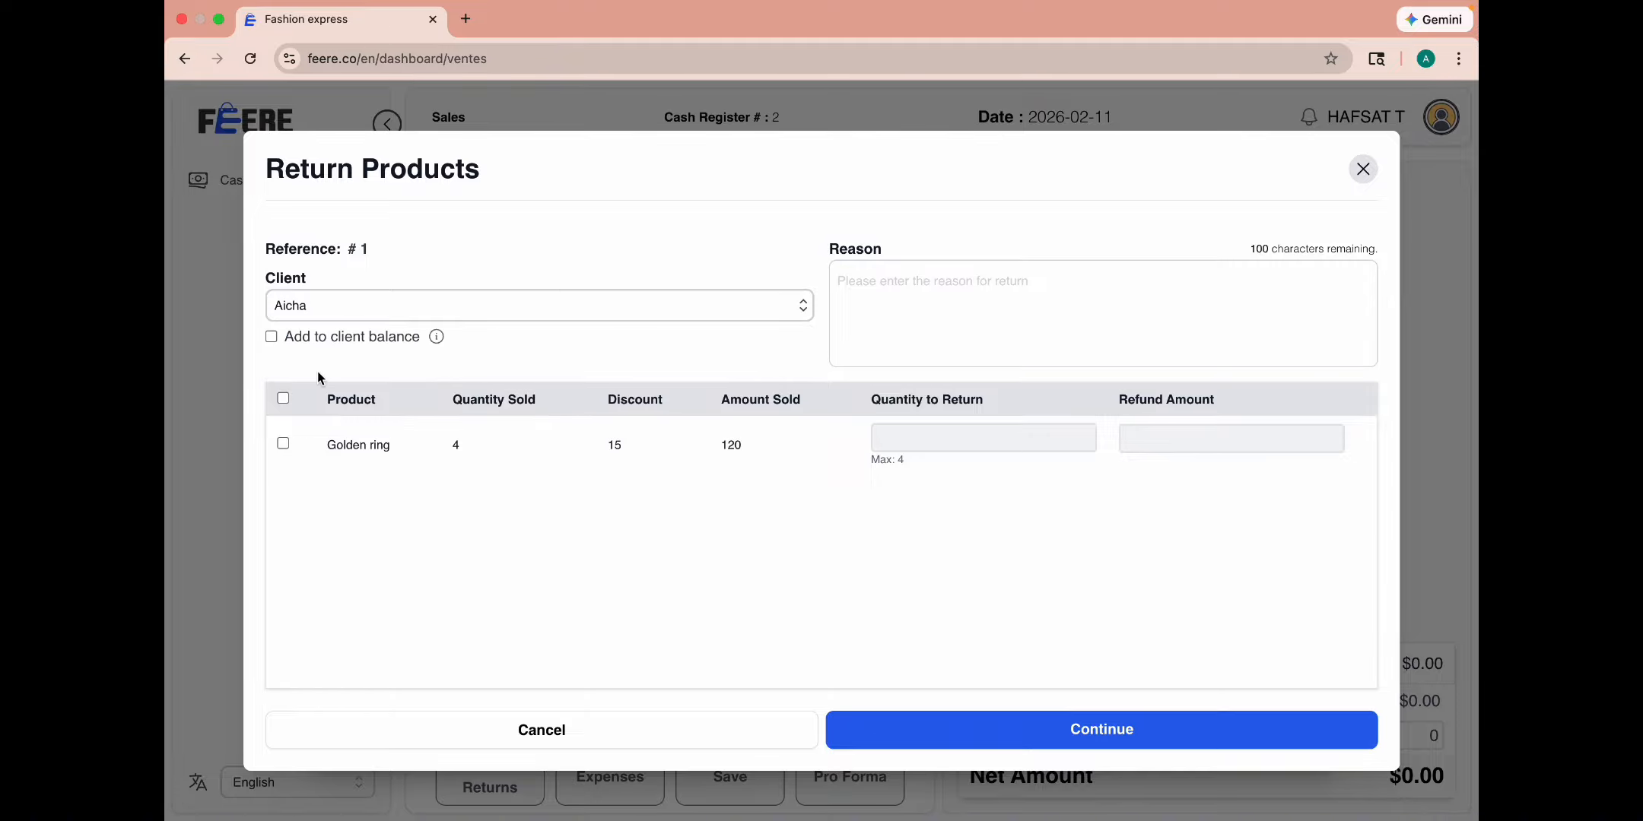
Step: Choose to add the refund to the client balance and enter "Sales error" as the return reason
click(271, 338)
click(850, 287)
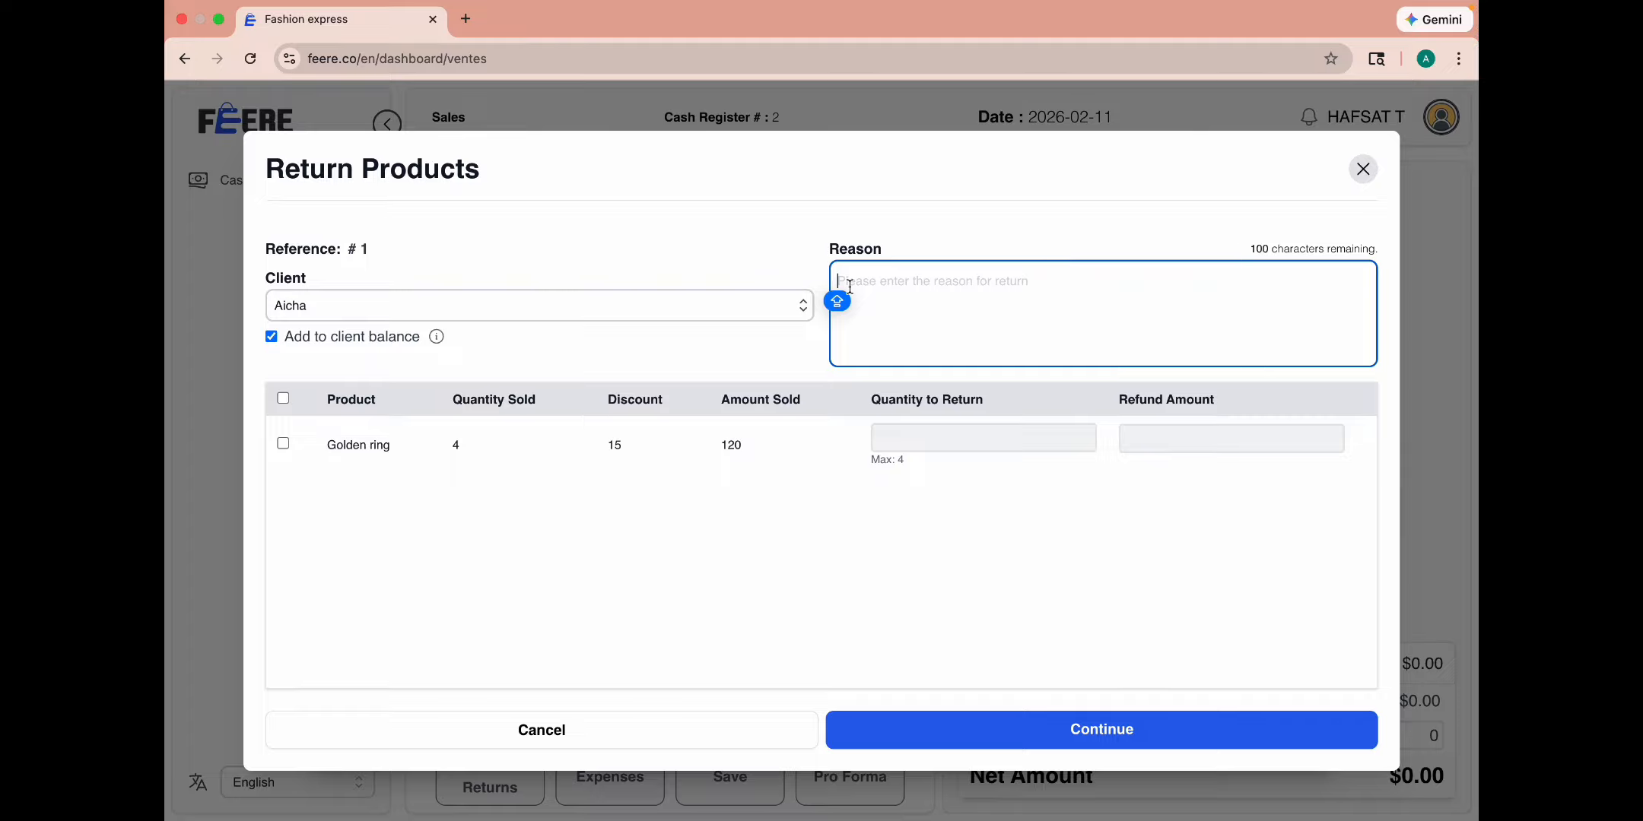
text(Sales error)
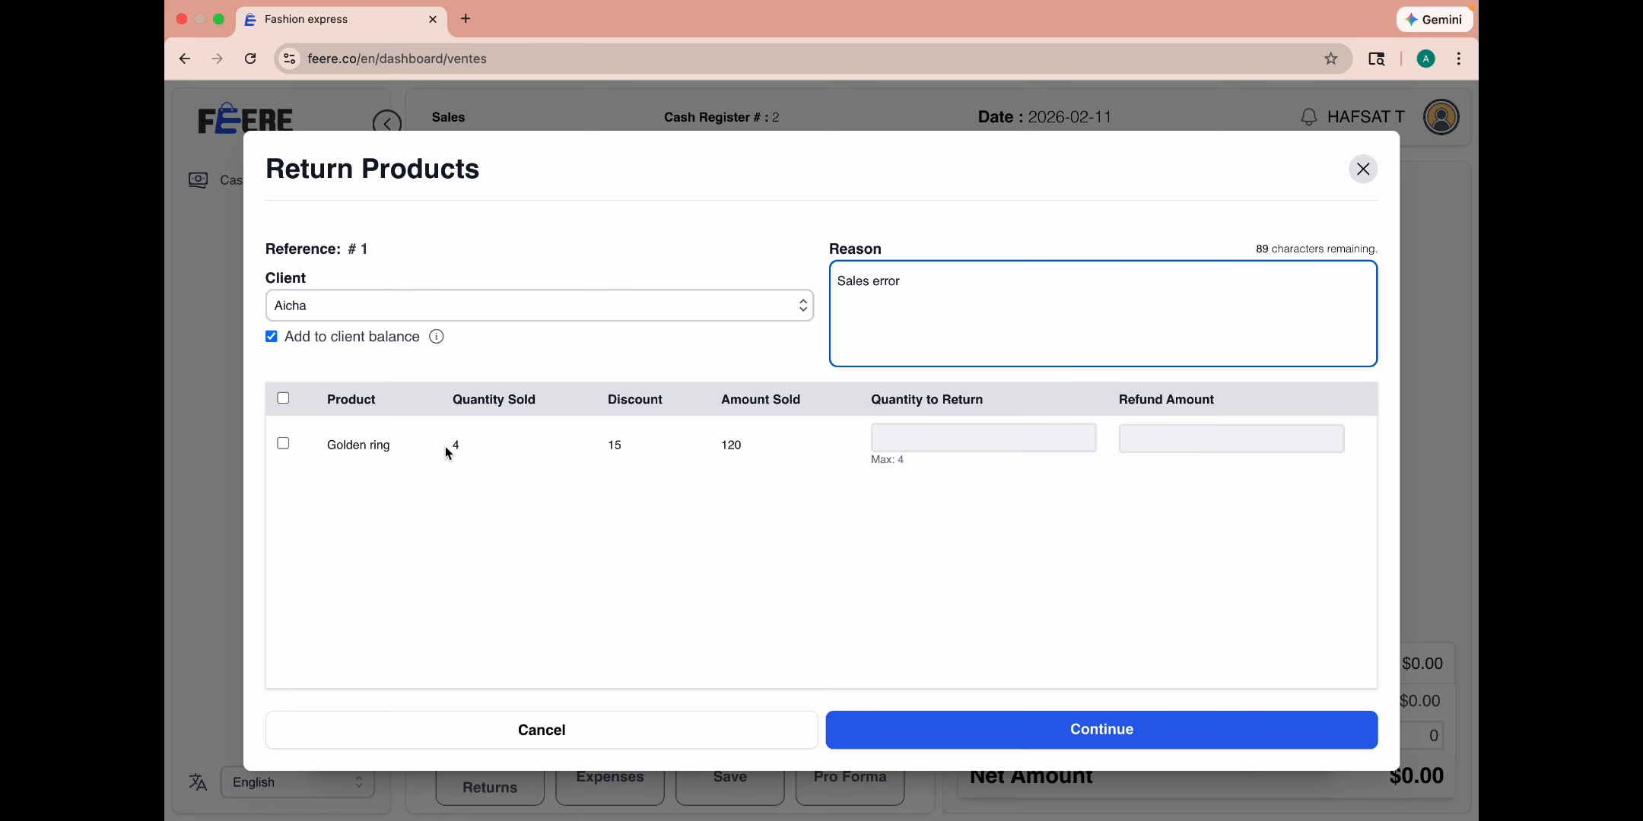
Step: Return 2 units of the Golden ring with a refund amount of 55 and confirm the return
click(283, 444)
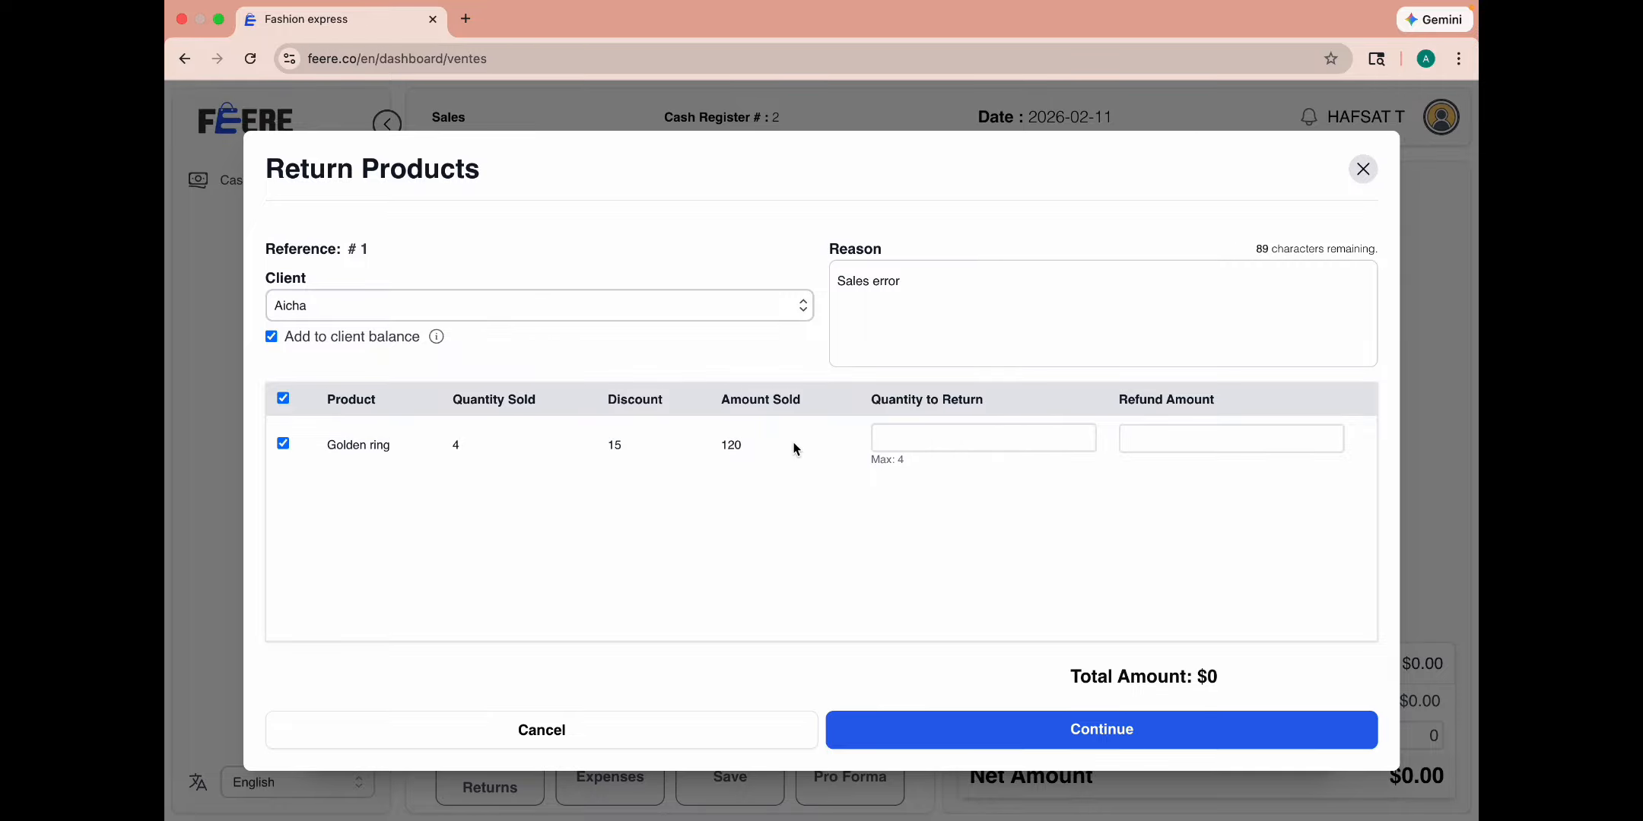
click(894, 445)
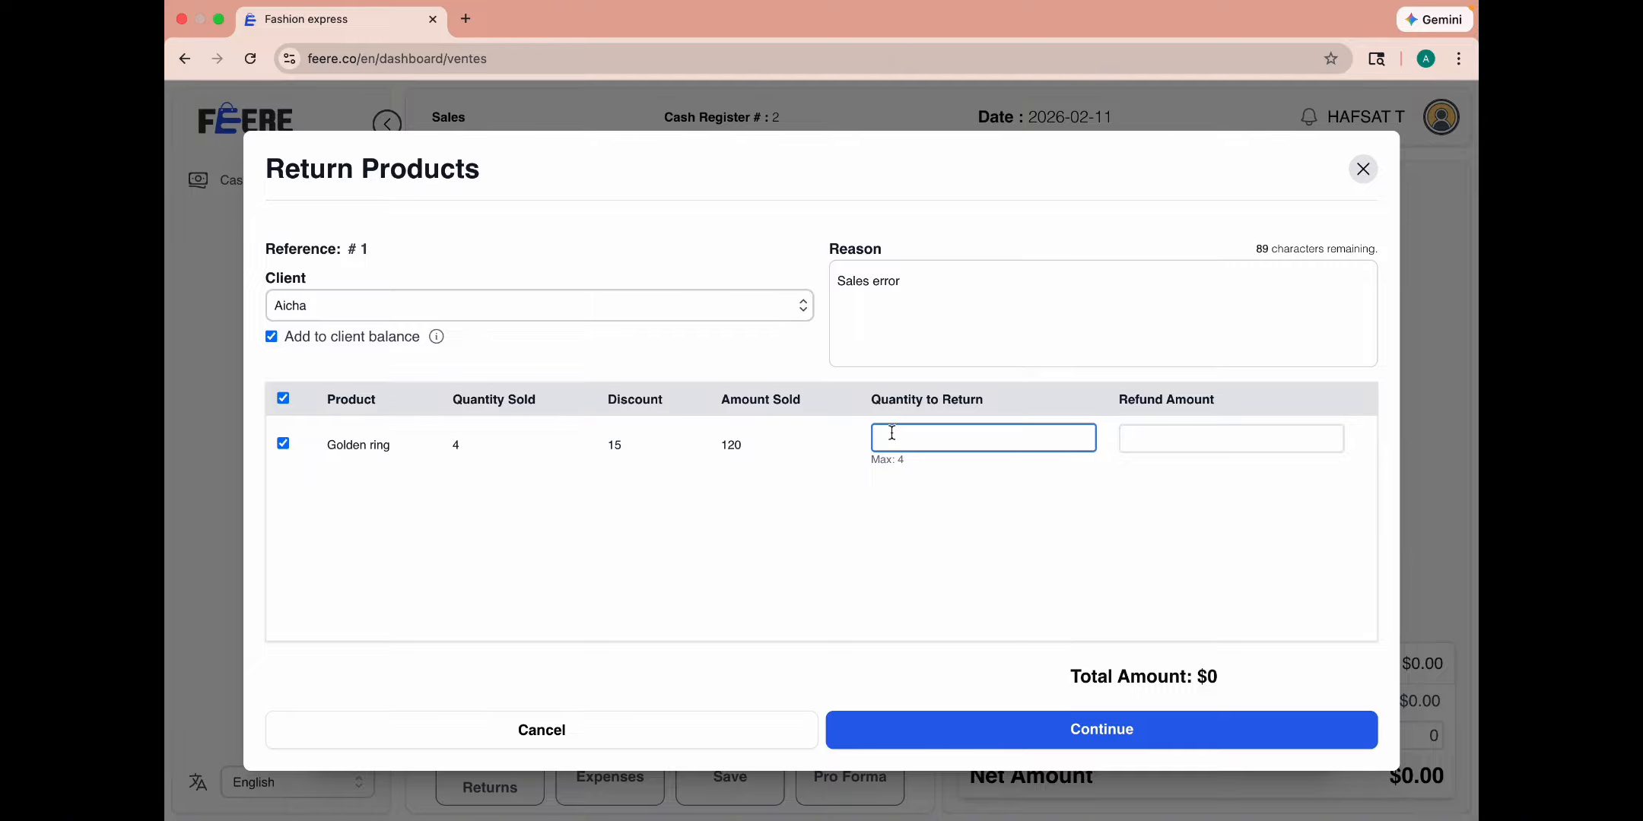
text(2)
click(1146, 438)
text(55)
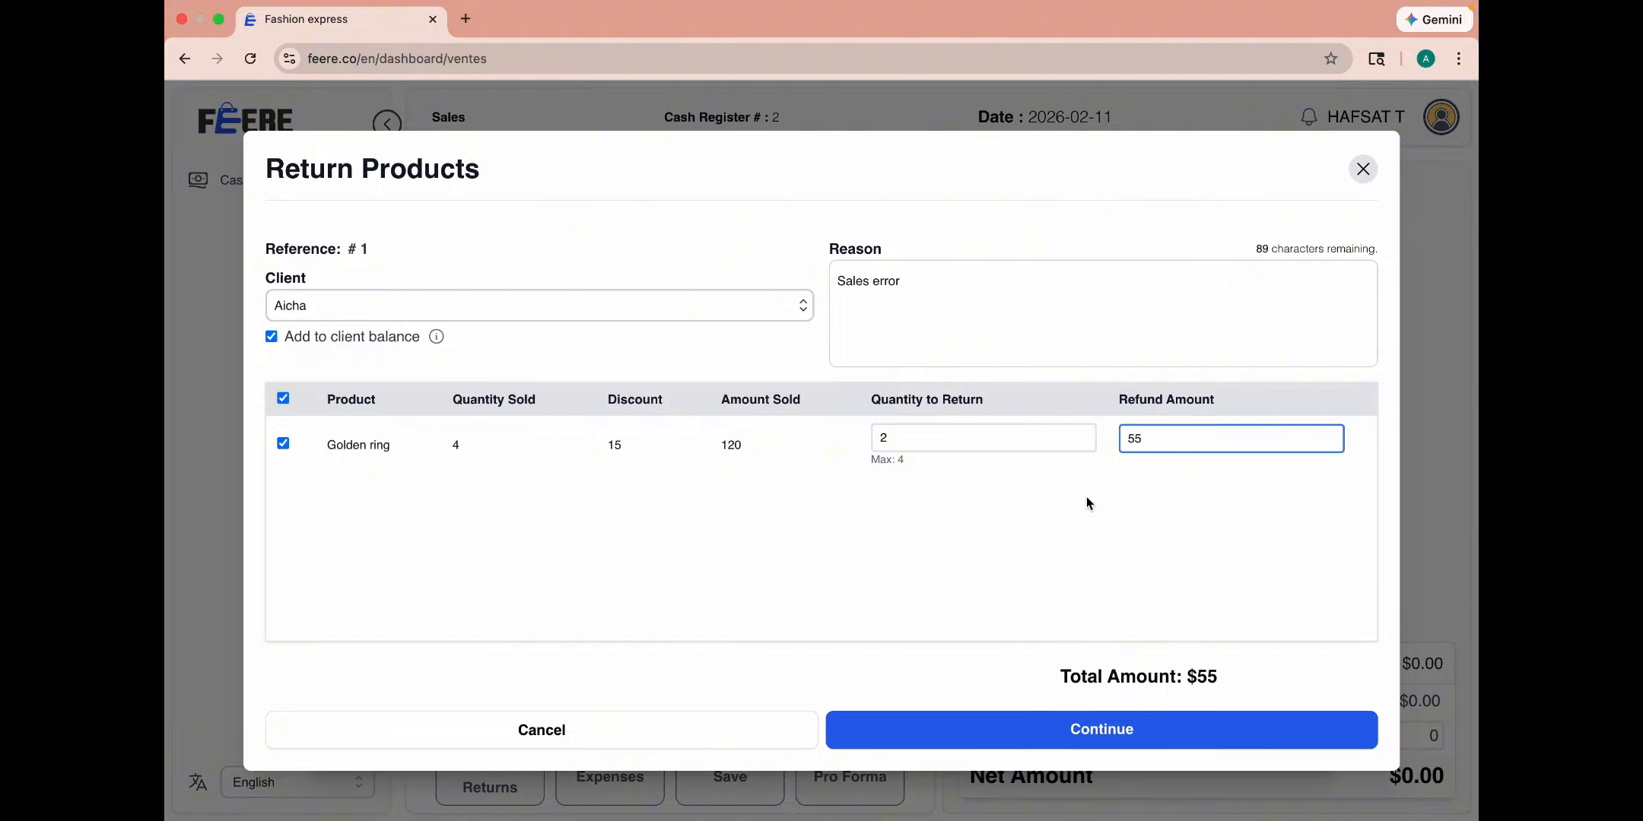
click(1035, 732)
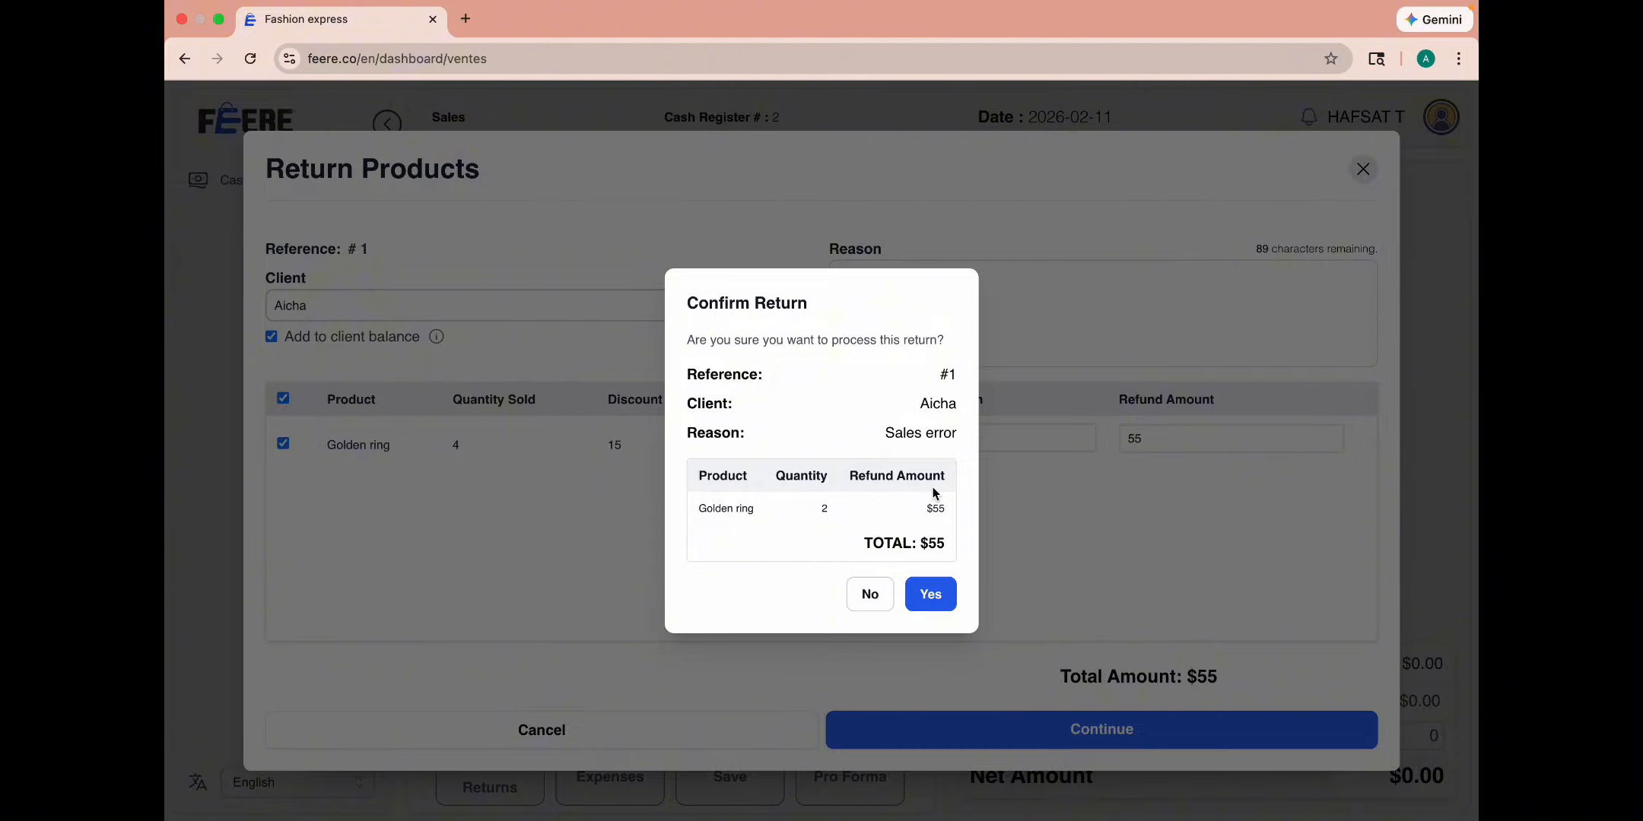
click(934, 598)
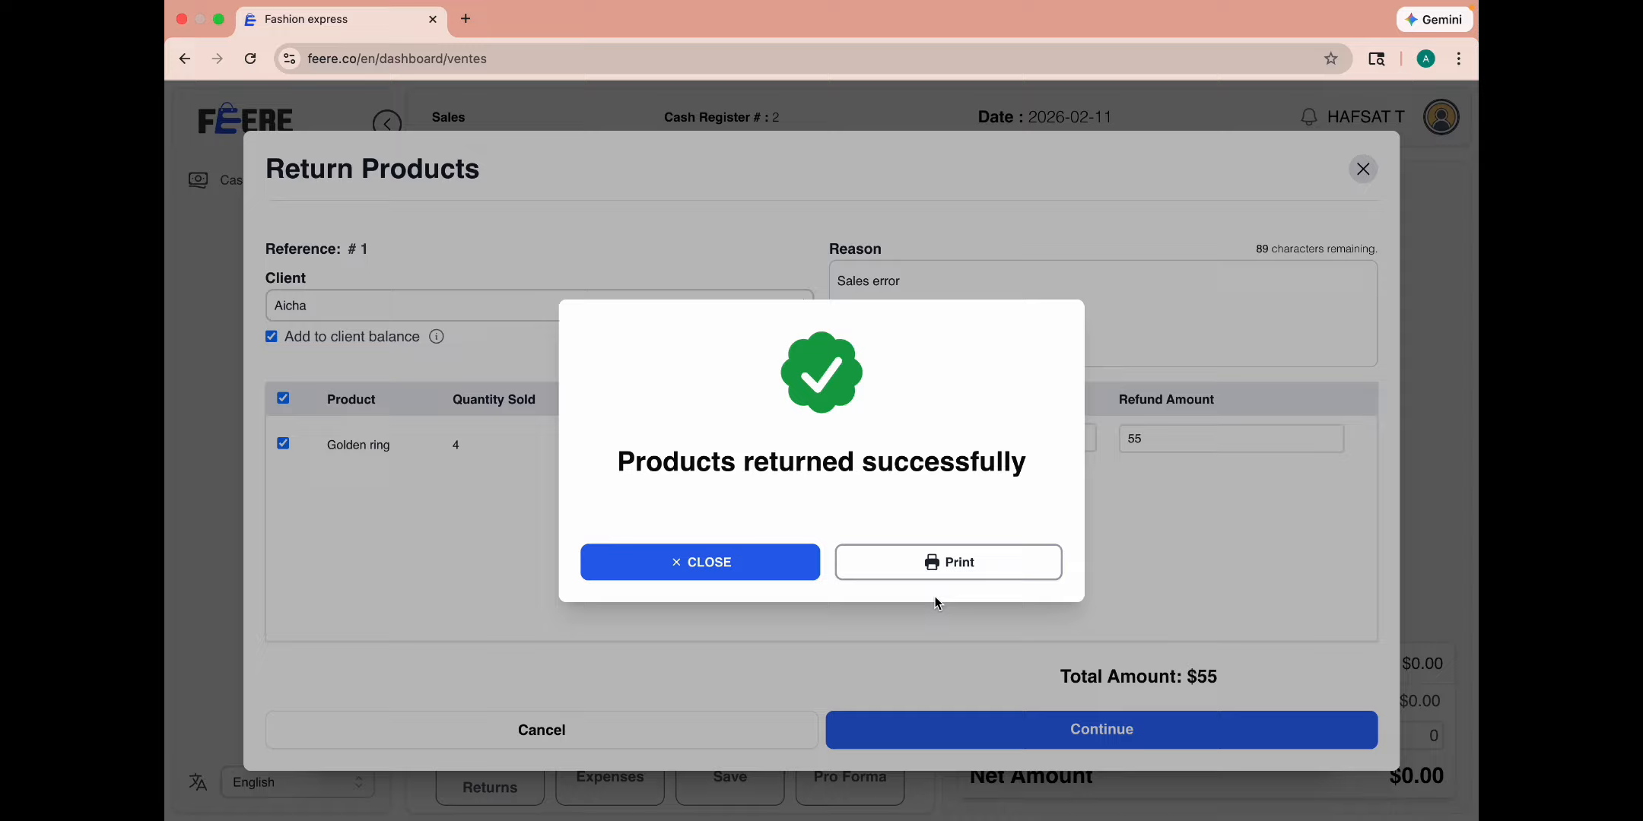
Step: Try to save the return receipt as a PDF named "Fashion express" in Downloads
click(964, 561)
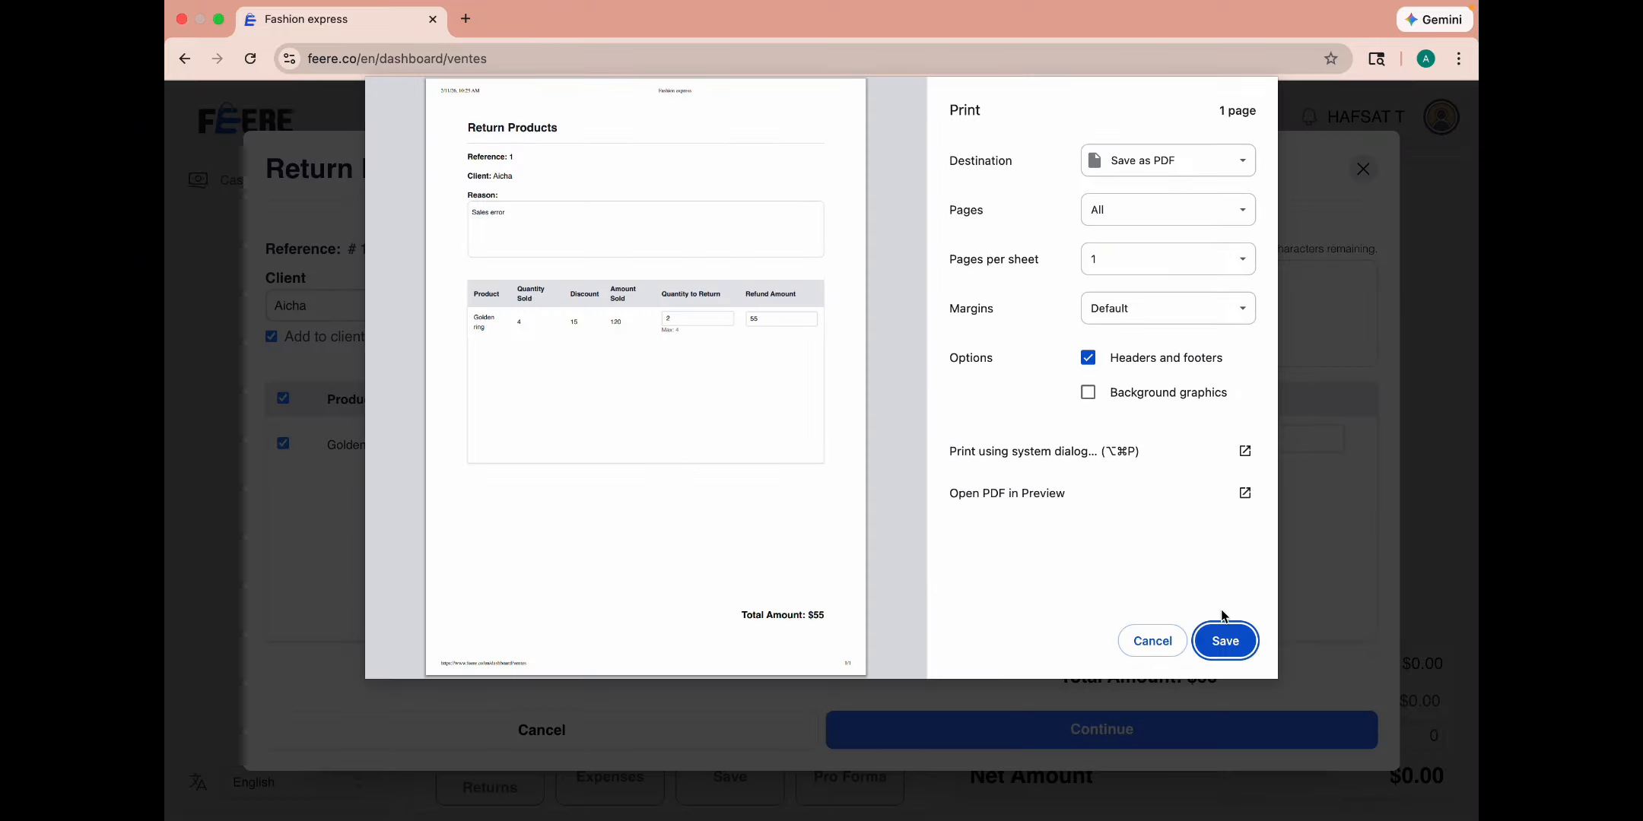
click(1225, 641)
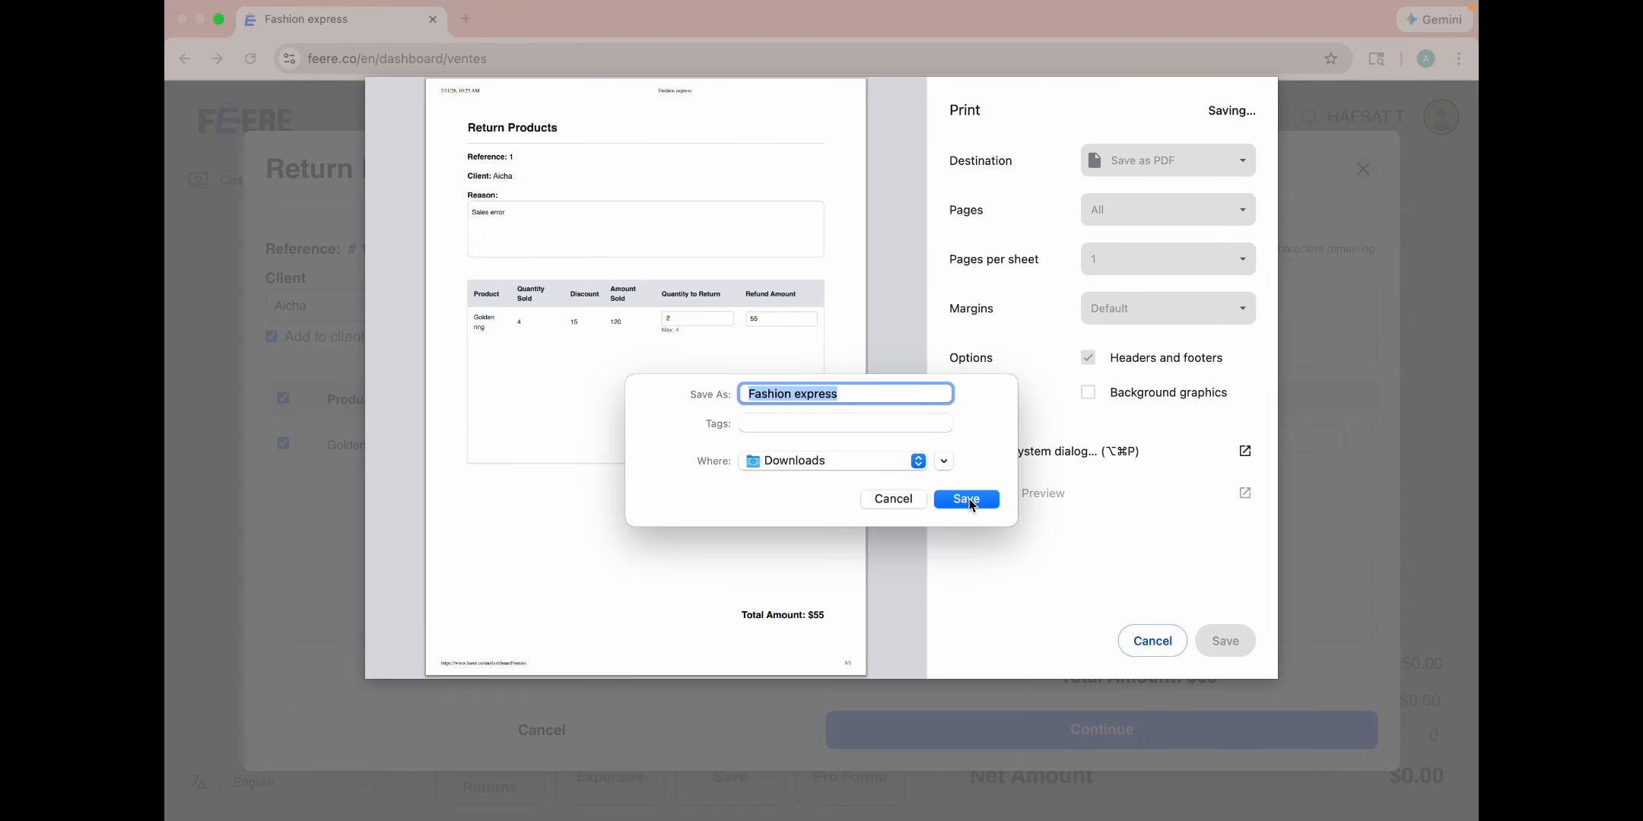
click(967, 499)
click(773, 534)
click(893, 498)
click(1152, 641)
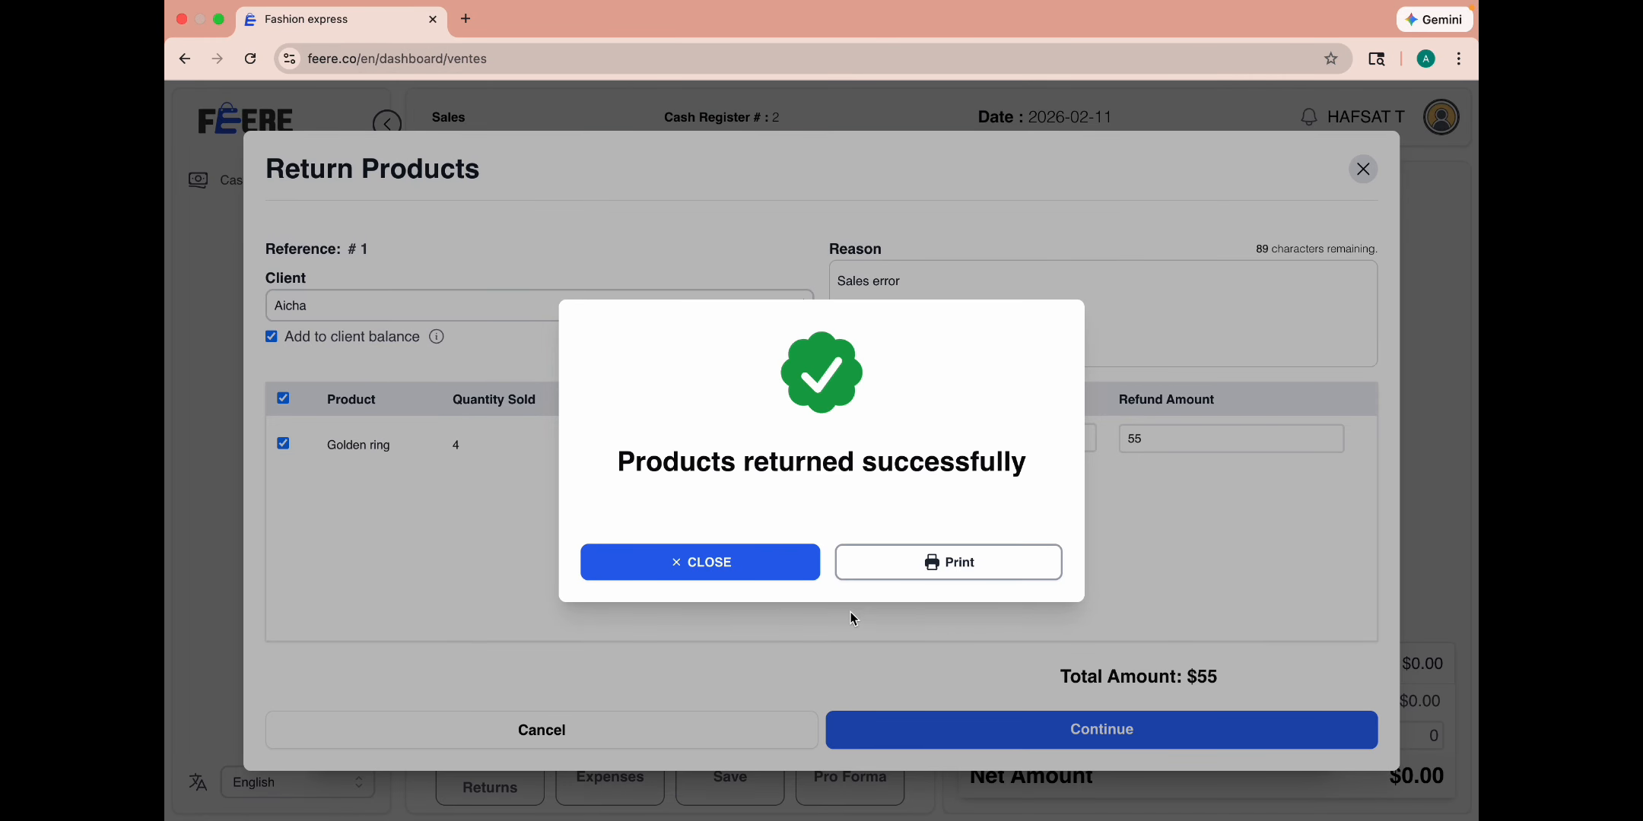
Step: Dismiss the return confirmation and review the return and sale entries across all columns of the list
click(779, 572)
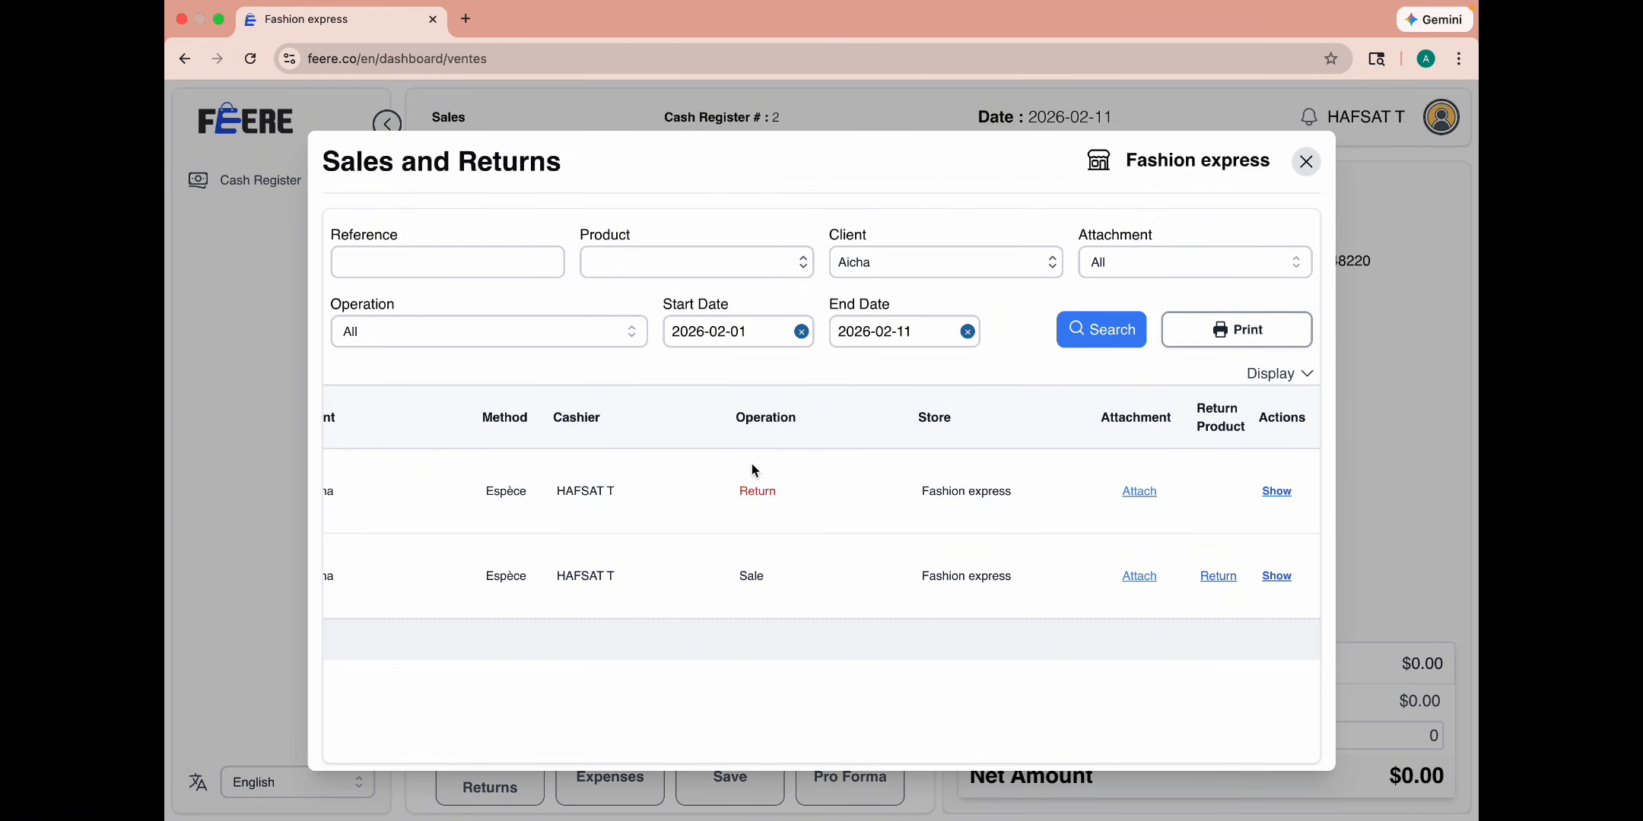
scroll(755, 470, left, 10)
scroll(754, 470, right, 2)
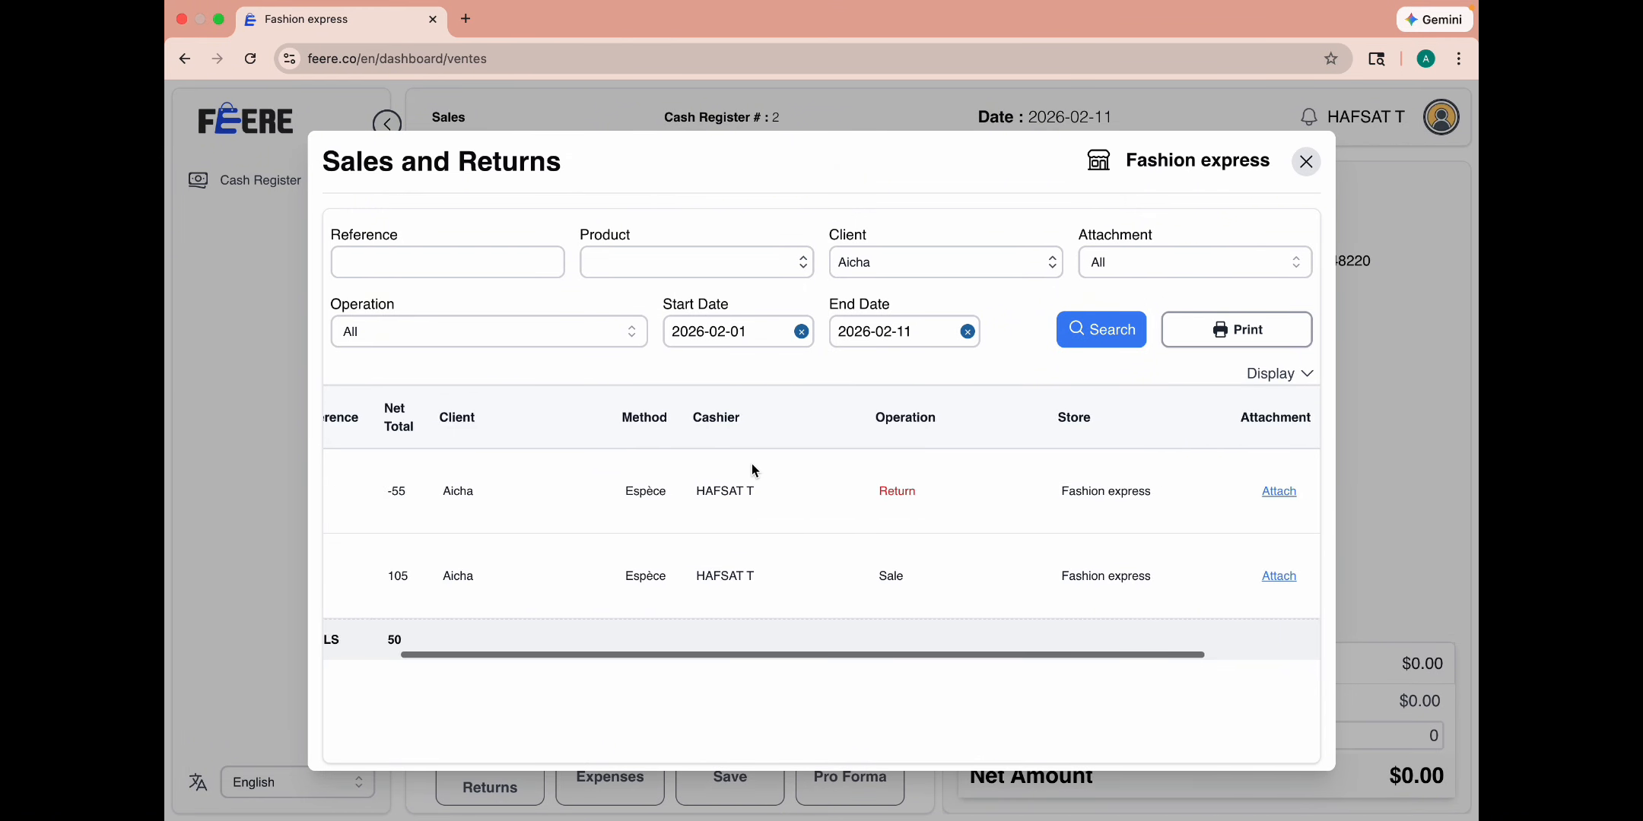
scroll(753, 469, right, 3)
scroll(753, 469, left, 6)
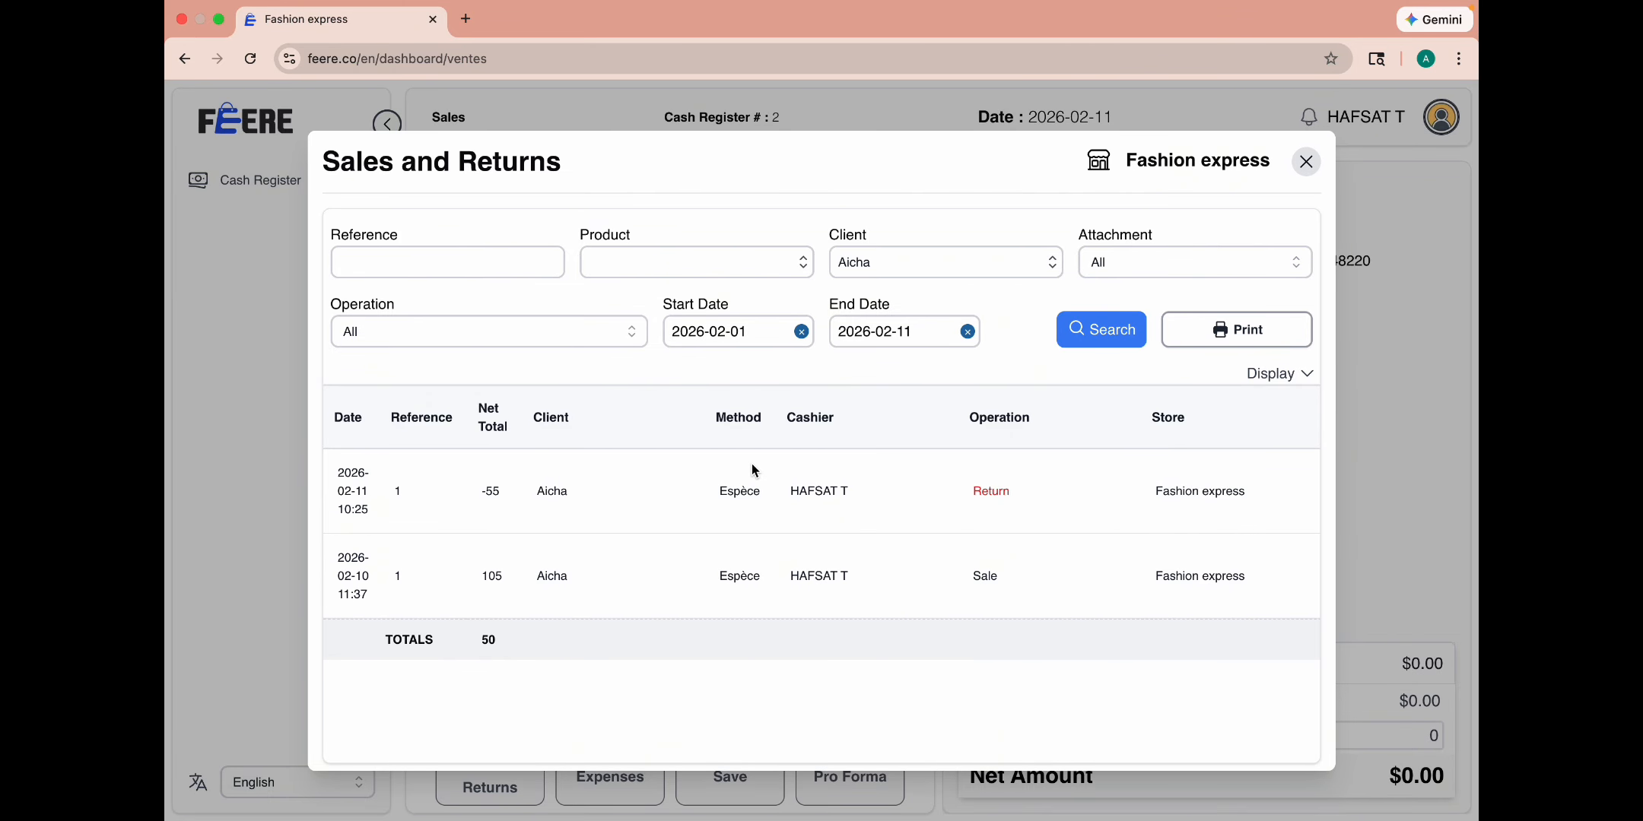
scroll(755, 471, right, 4)
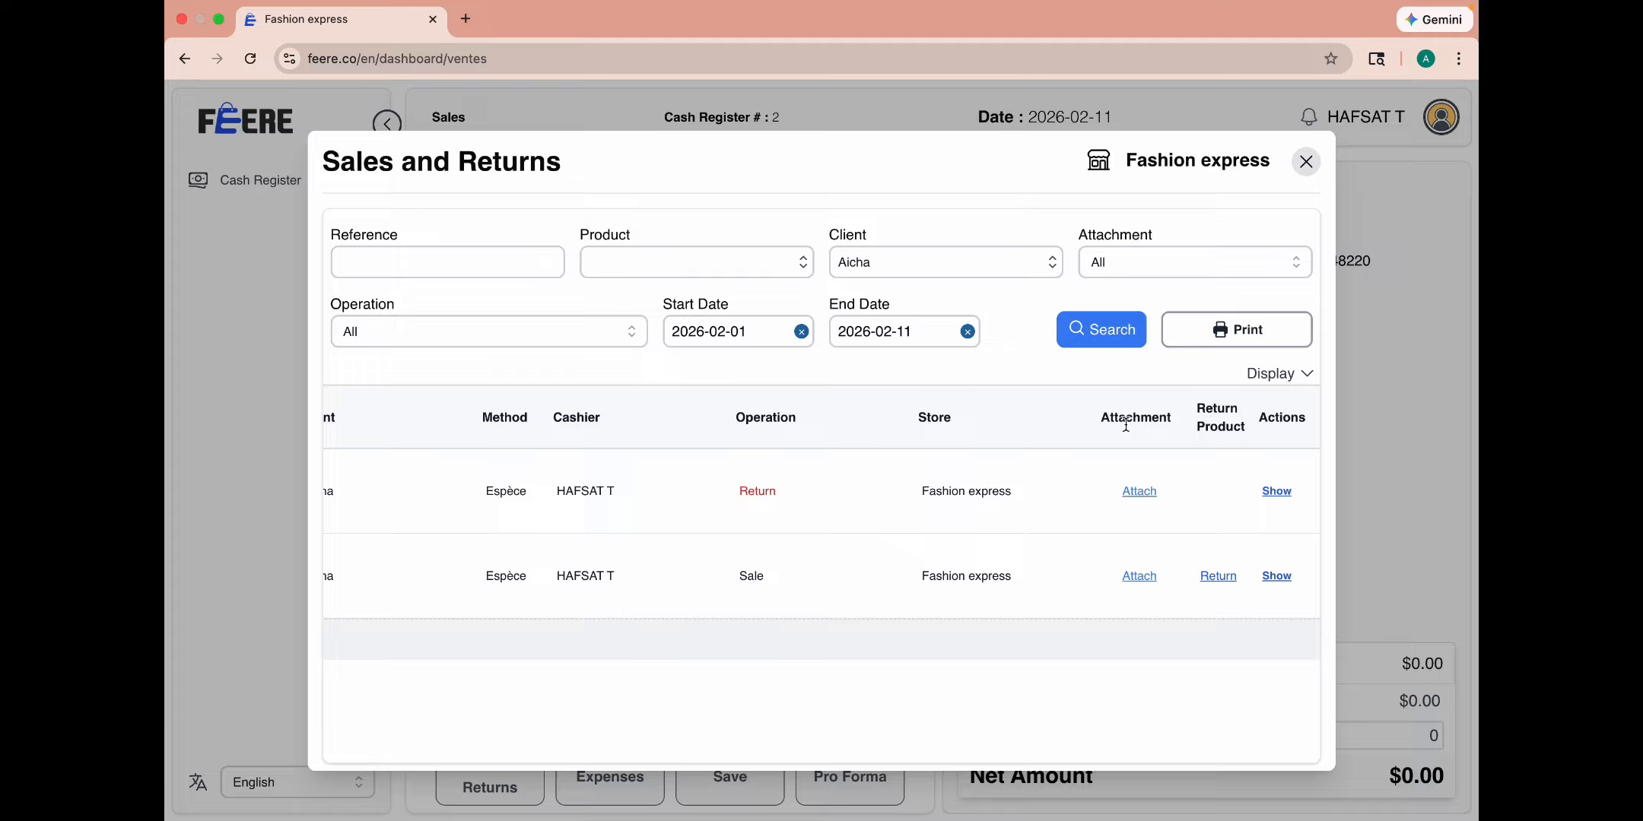
Step: View the attachment options for the return entry, and close the Sales and Returns list
click(1141, 493)
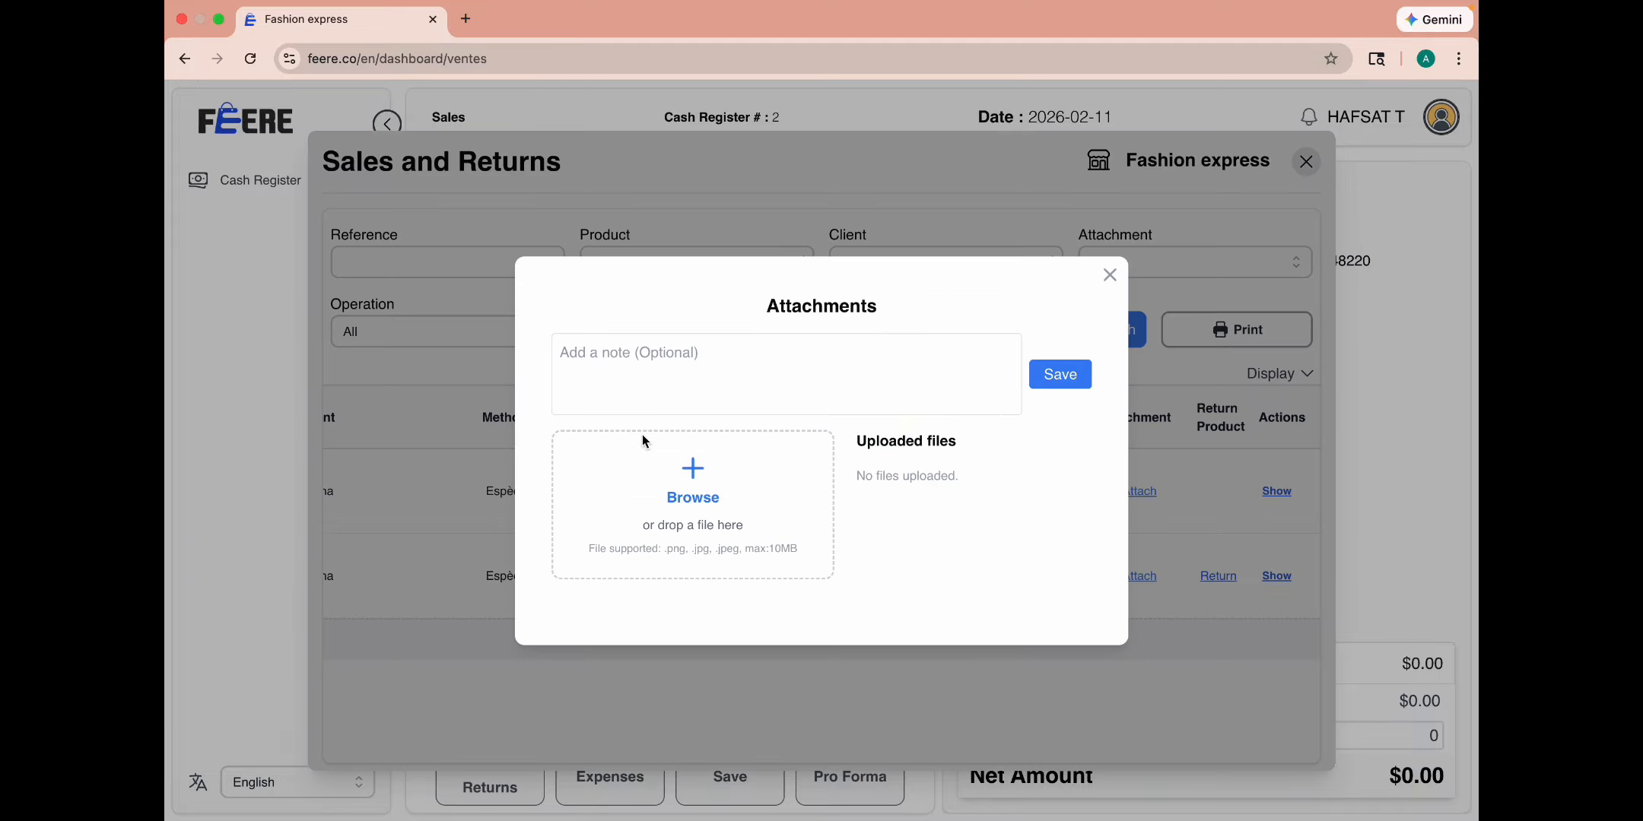
click(1108, 277)
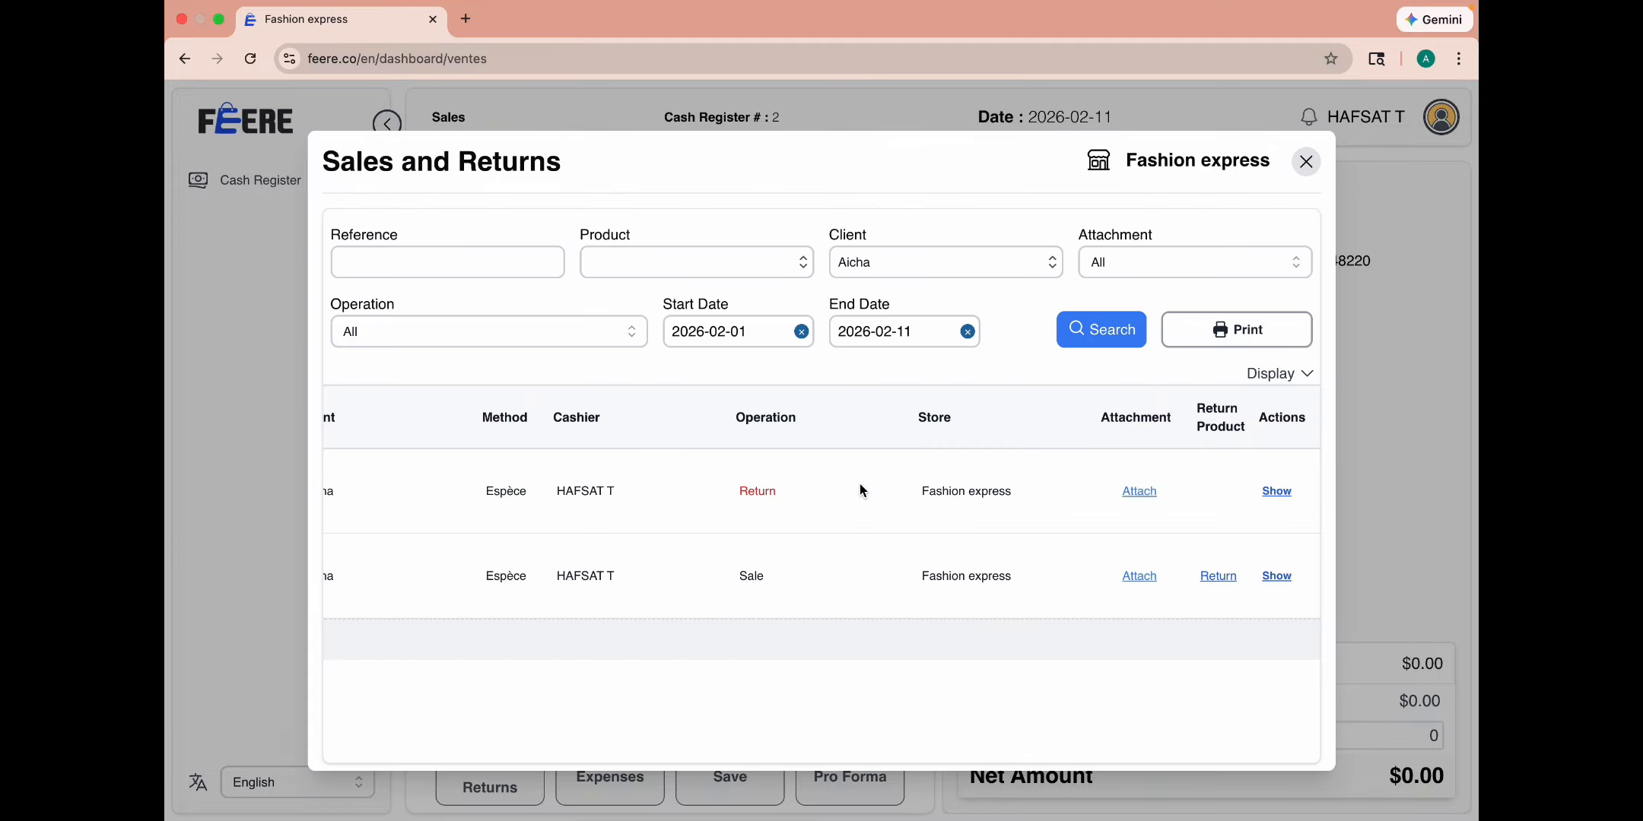
scroll(862, 491, left, 4)
scroll(862, 490, right, 4)
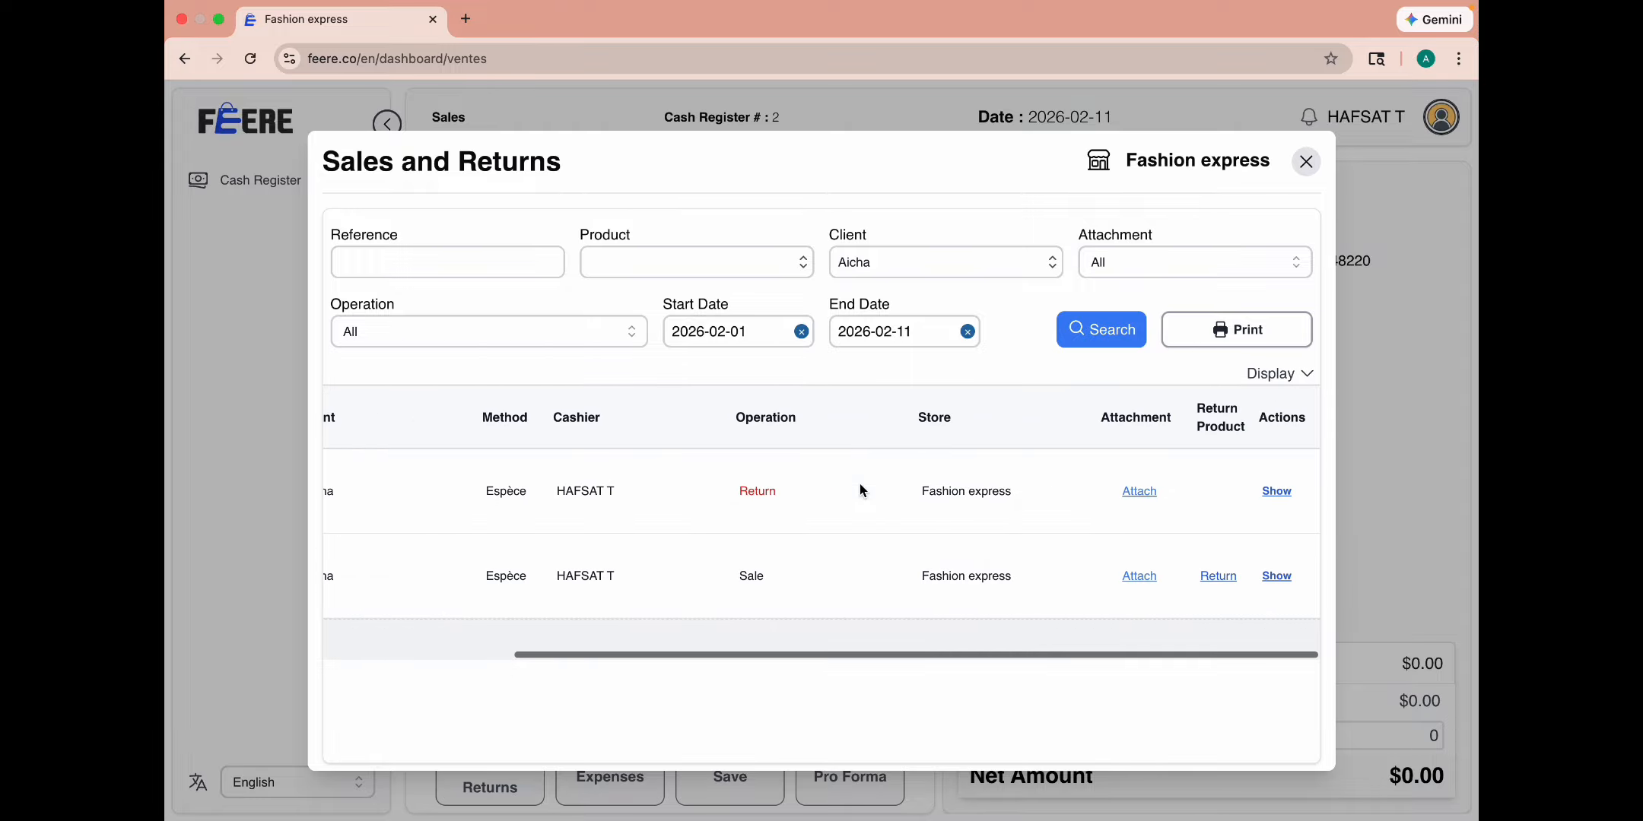
click(1307, 162)
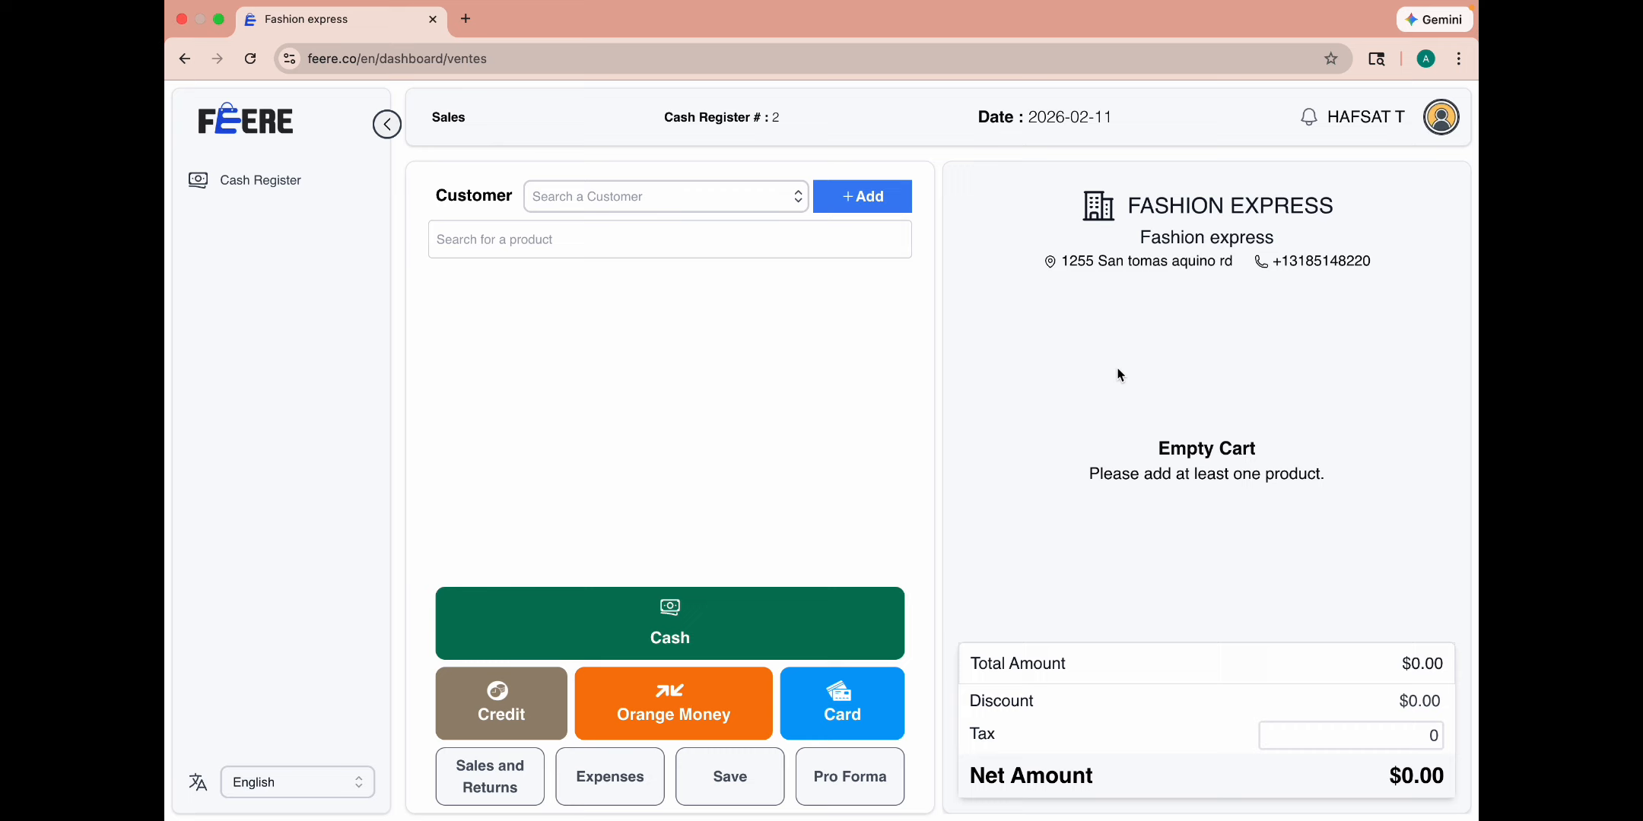